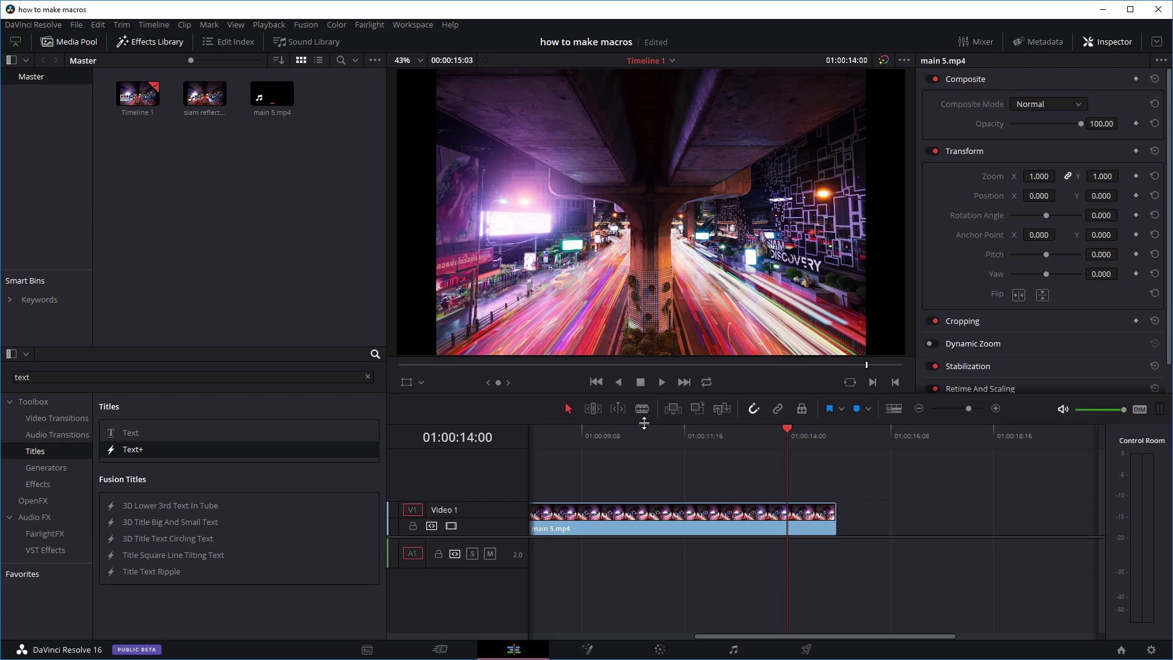
Step: Play back the ending of the main 5.mp4 clip on the timeline to review it
click(652, 431)
click(661, 383)
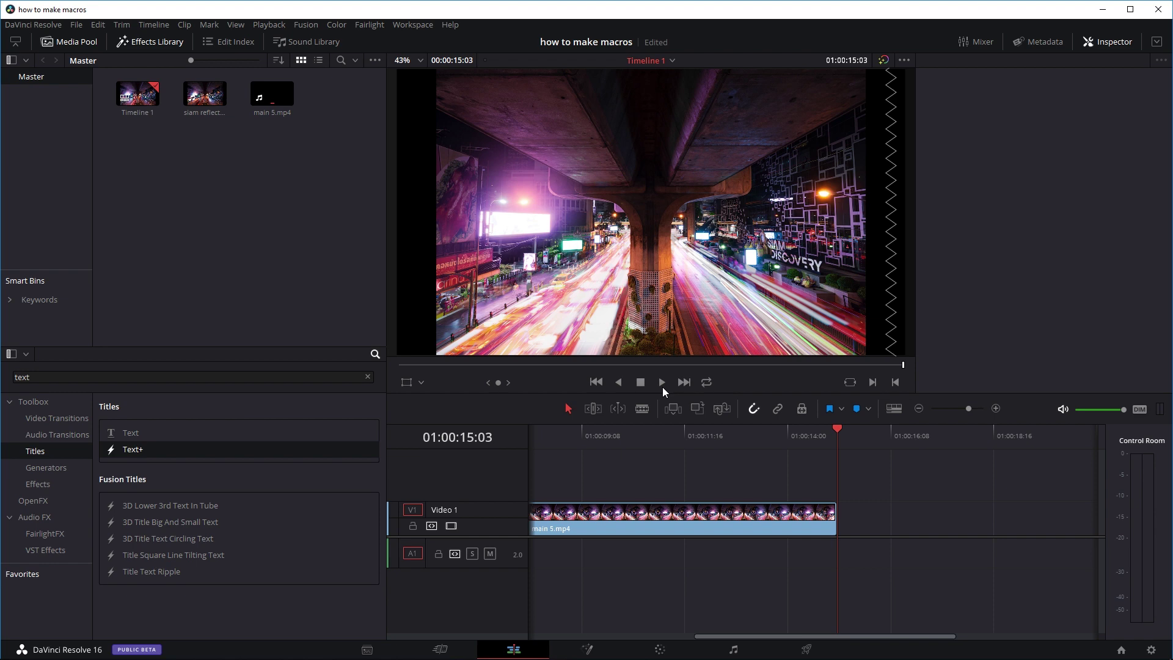
click(623, 433)
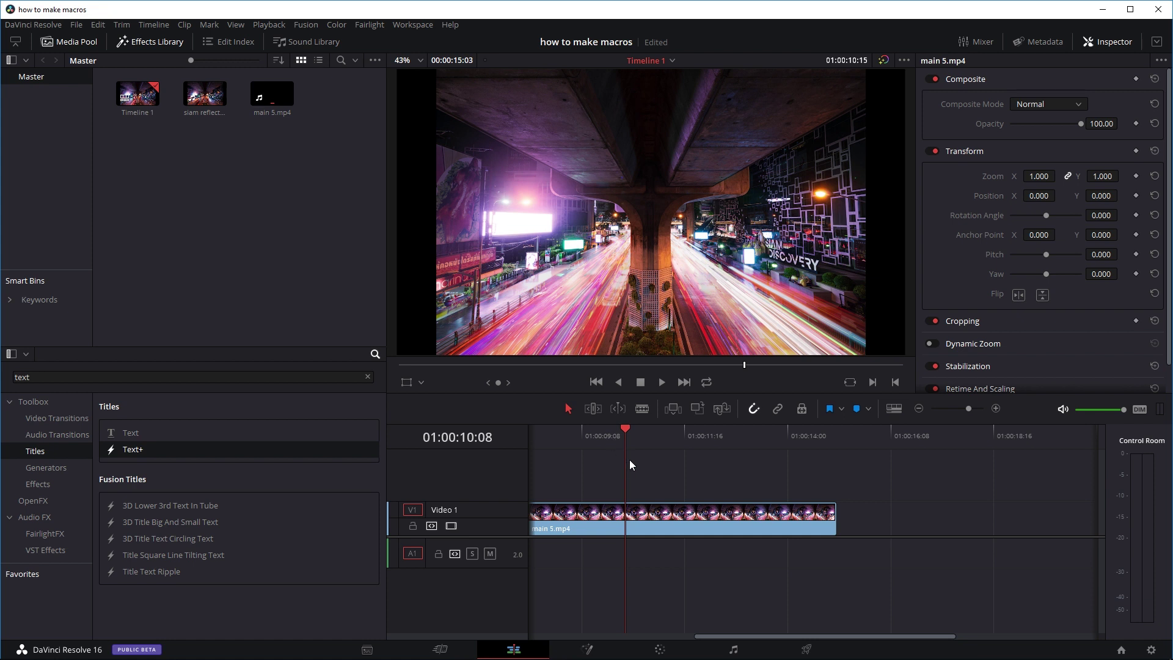
click(663, 382)
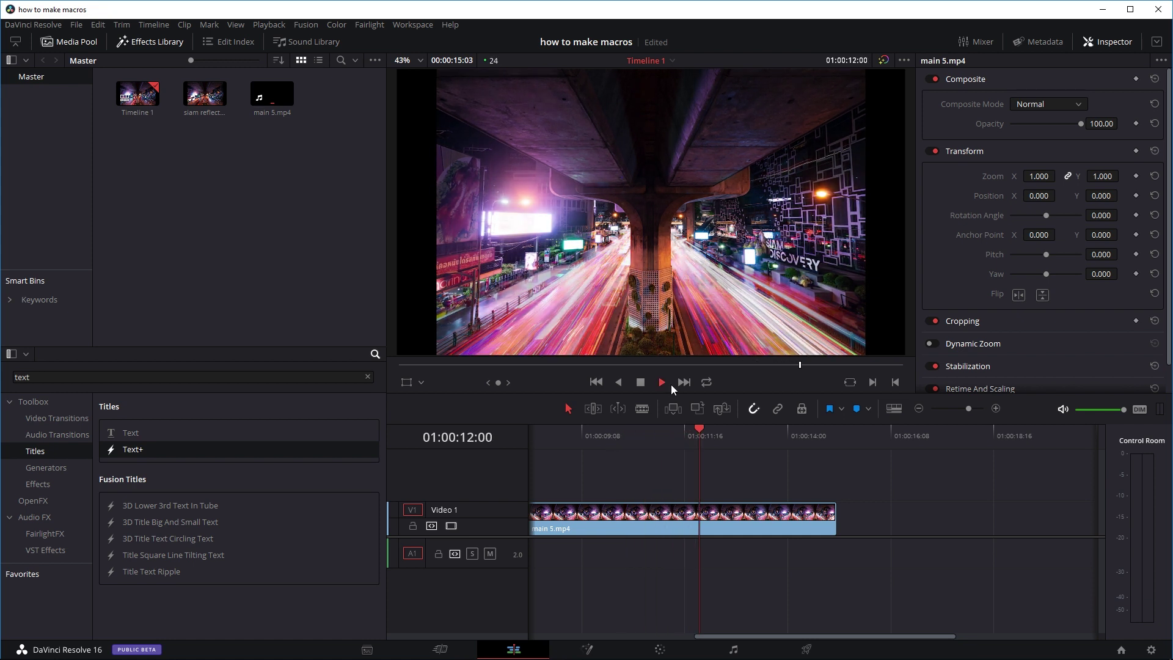
key(space)
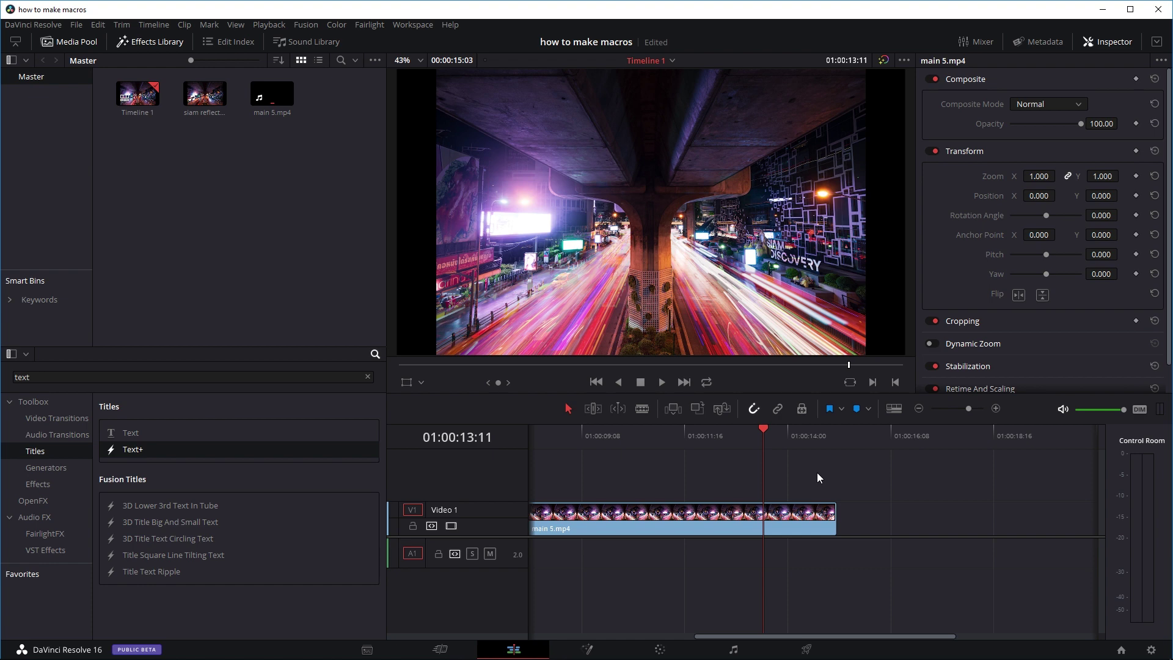
Step: Split the main 5.mp4 clip at 01:00:14:20 and select the short segment at its end
click(832, 433)
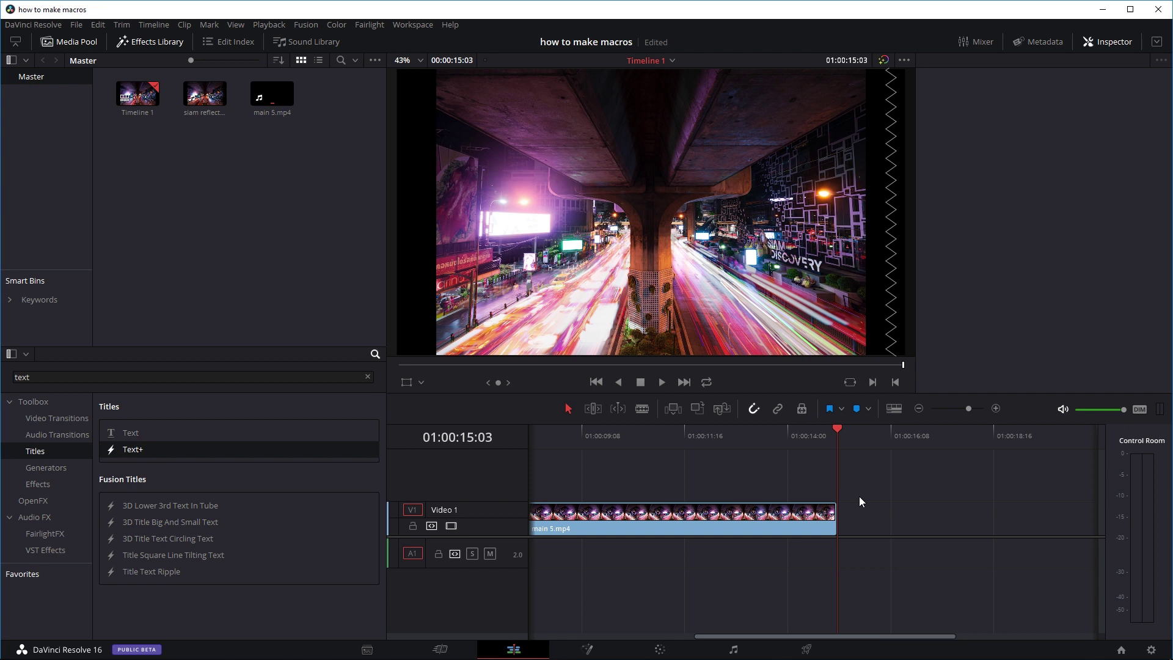
key(Left)
key(Left)
key(Left)
key(Left)
key(Left)
key(Left)
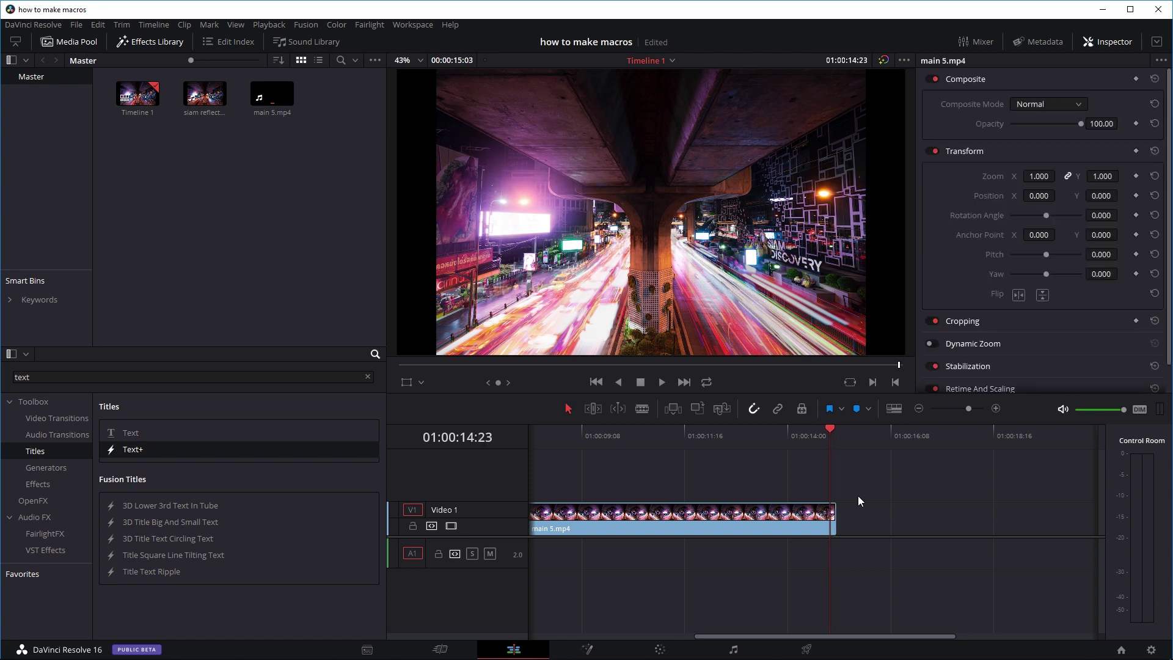
key(Left)
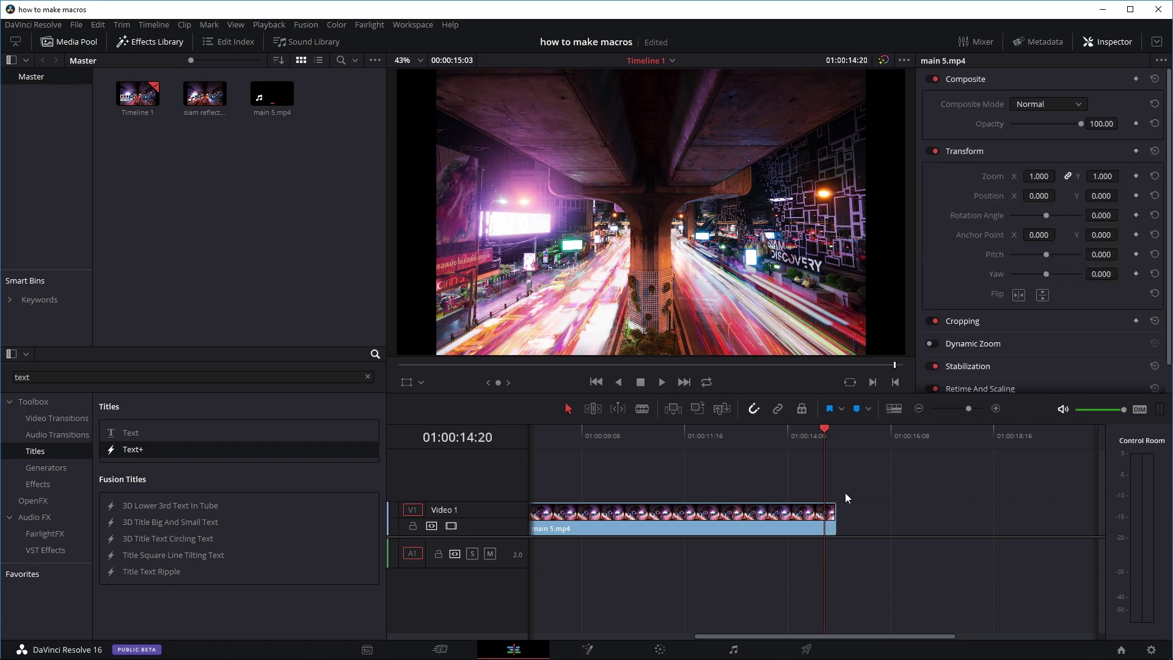
key(b)
click(826, 519)
key(a)
click(831, 526)
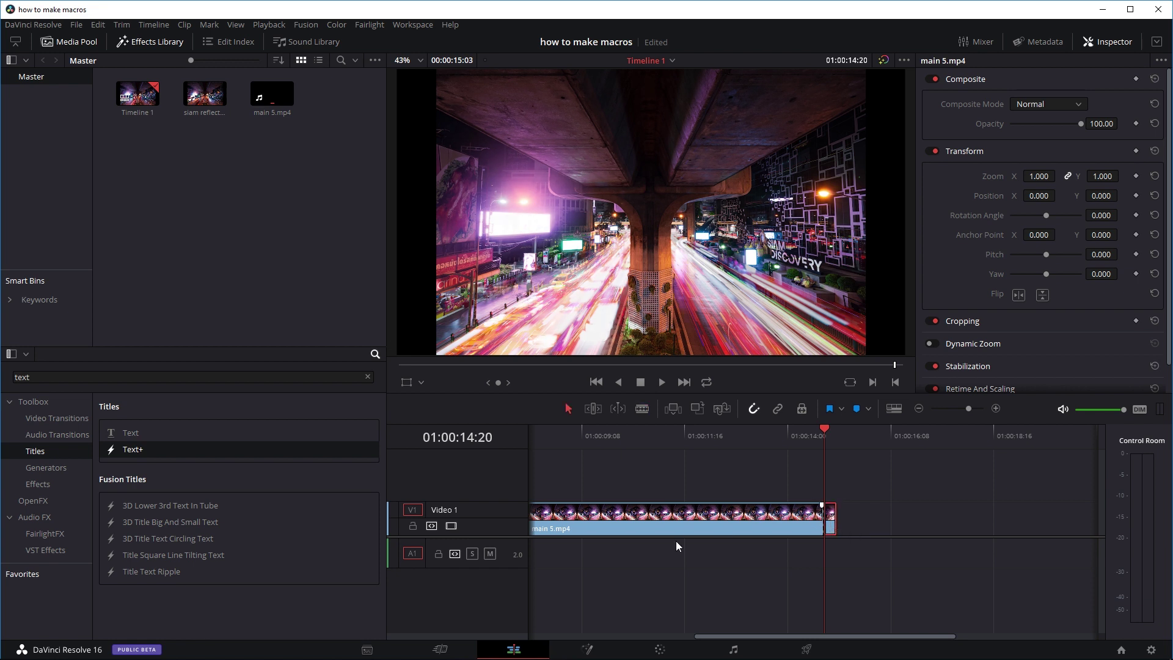
Step: Open the selected end segment in the Fusion page and reposition the MediaIn1 and MediaOut1 nodes
click(587, 649)
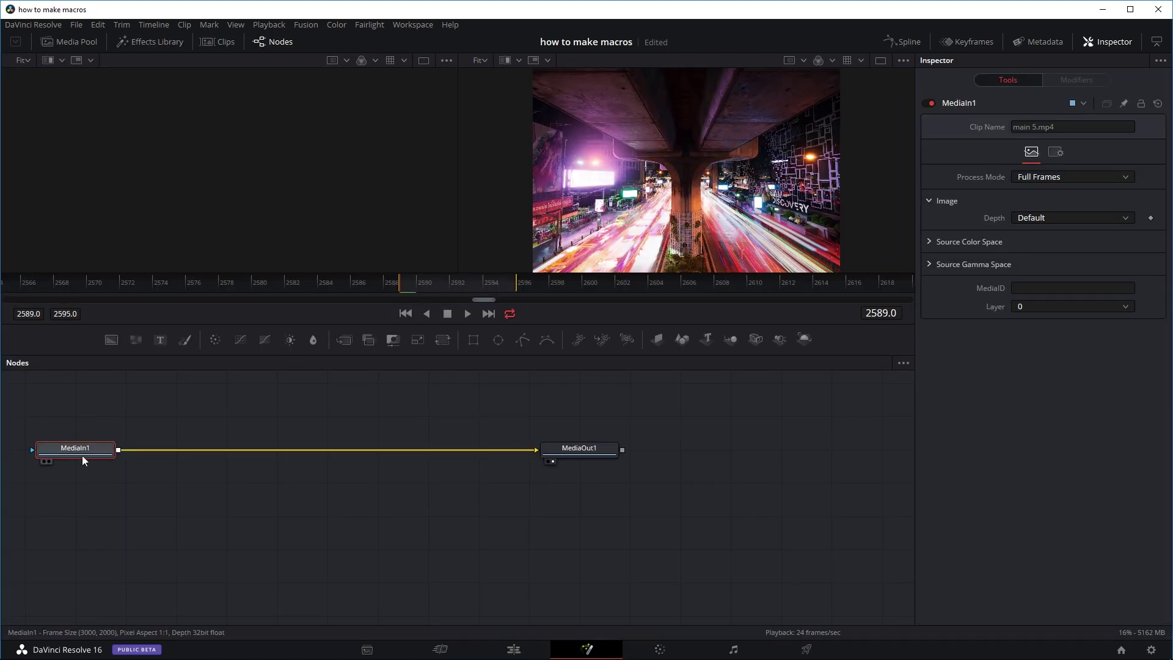
drag(82, 455, 141, 471)
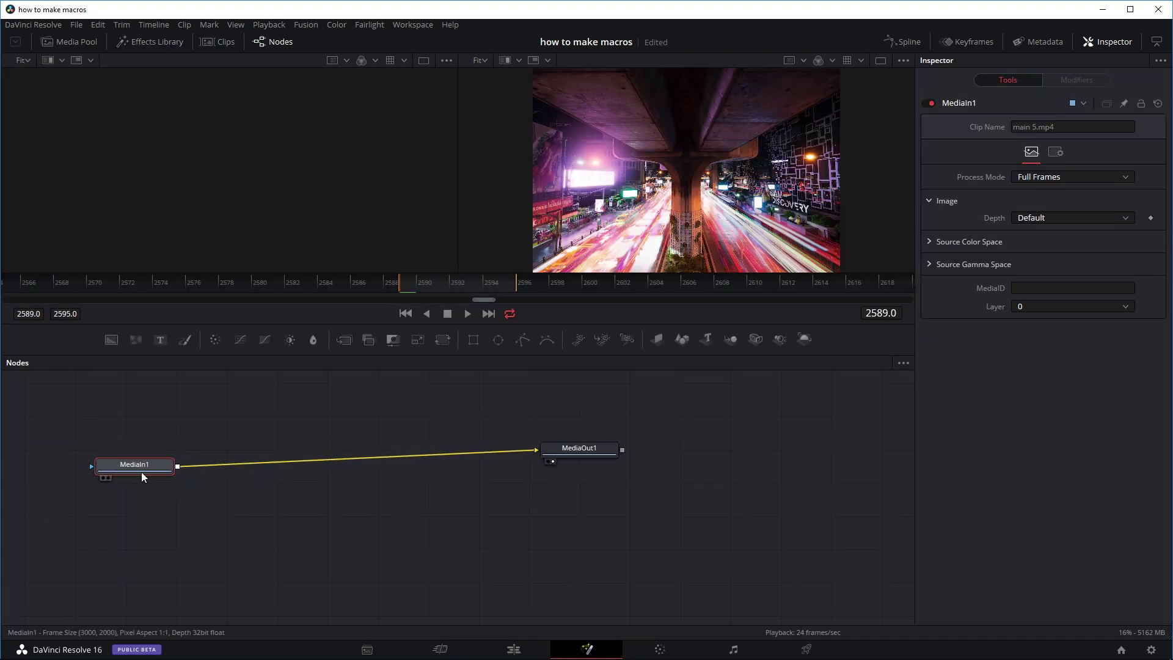
drag(586, 452, 619, 465)
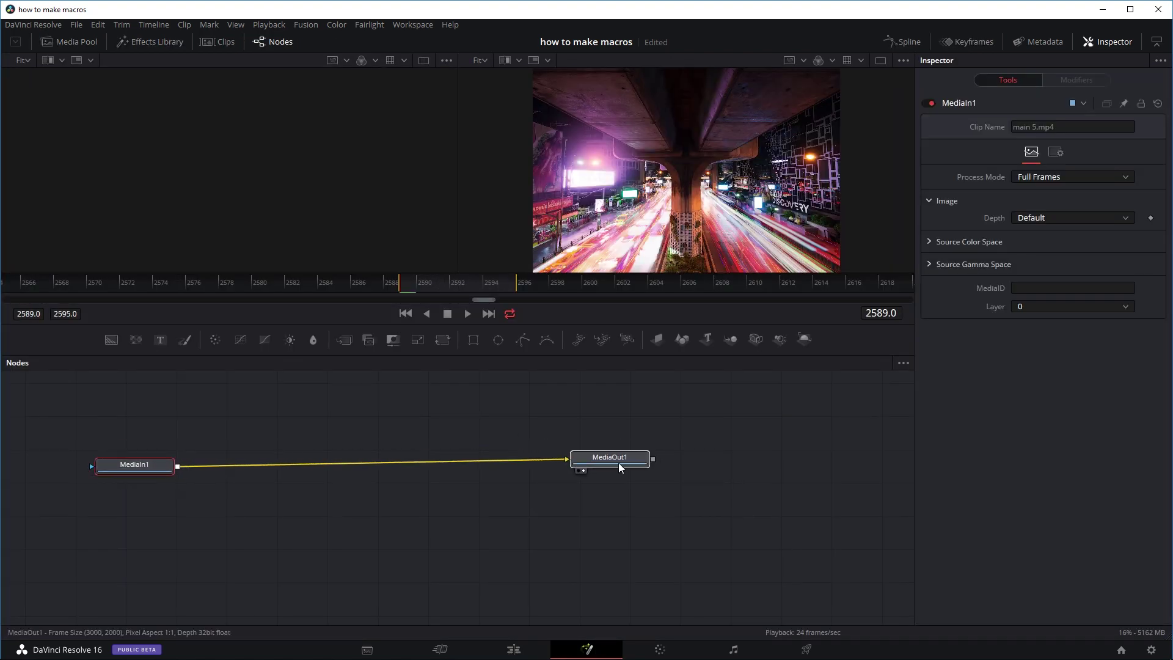
Step: Add a Transform (Xf) node on the connection between MediaIn1 and MediaOut1
click(405, 436)
key(shift+space)
text(tram)
key(BackSpace)
text(n)
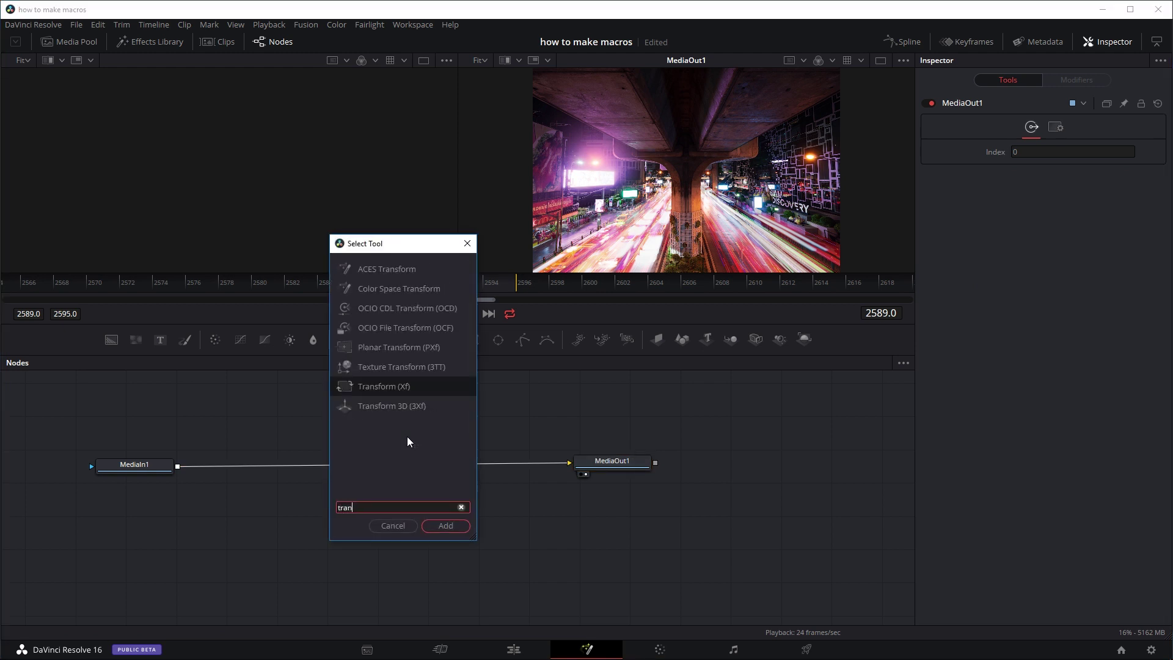
click(409, 390)
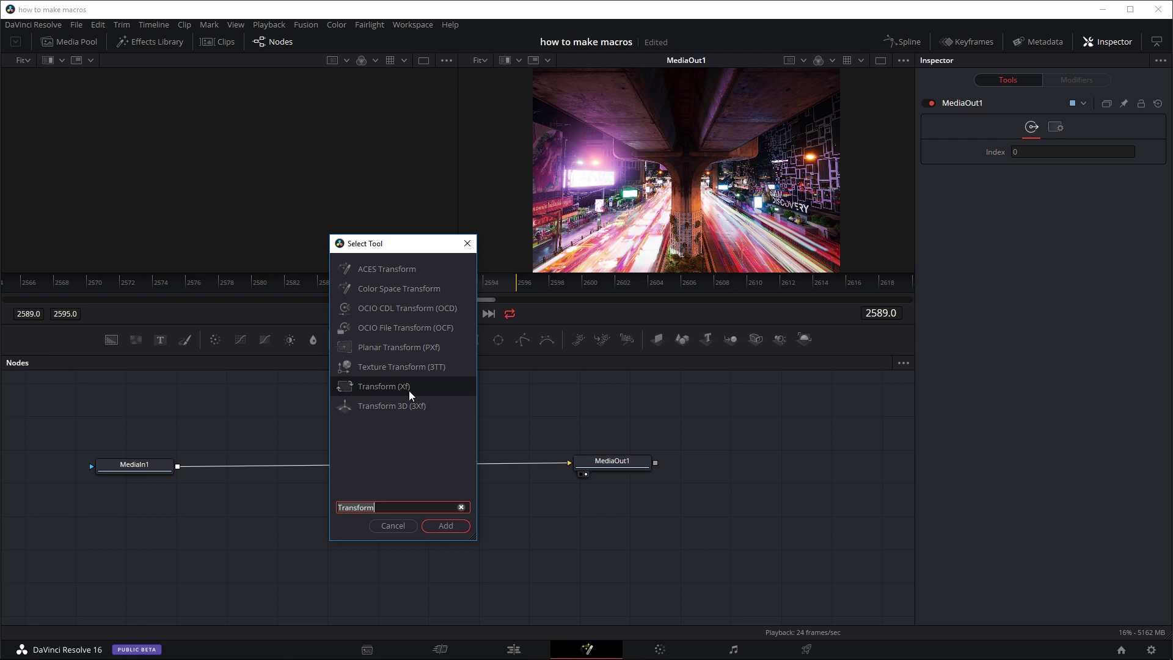
click(443, 527)
drag(409, 438, 360, 465)
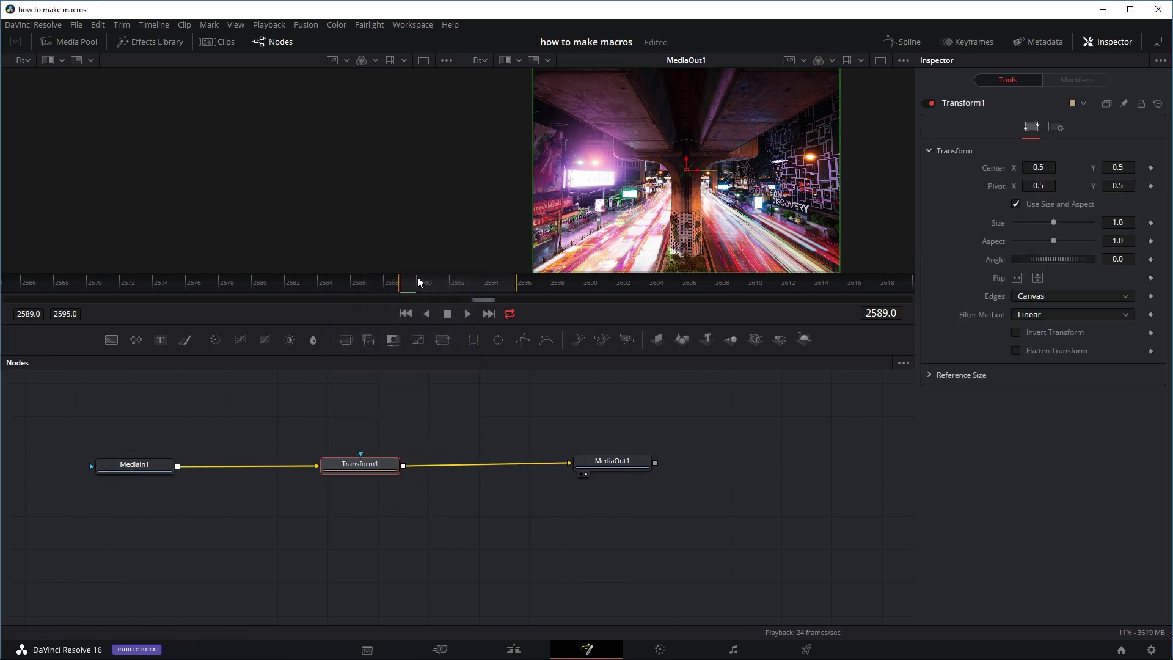
Step: Keyframe Transform1's Size at 1.0 on frame 2589 and 2.5 on frame 2596, and preview the zoom
click(464, 313)
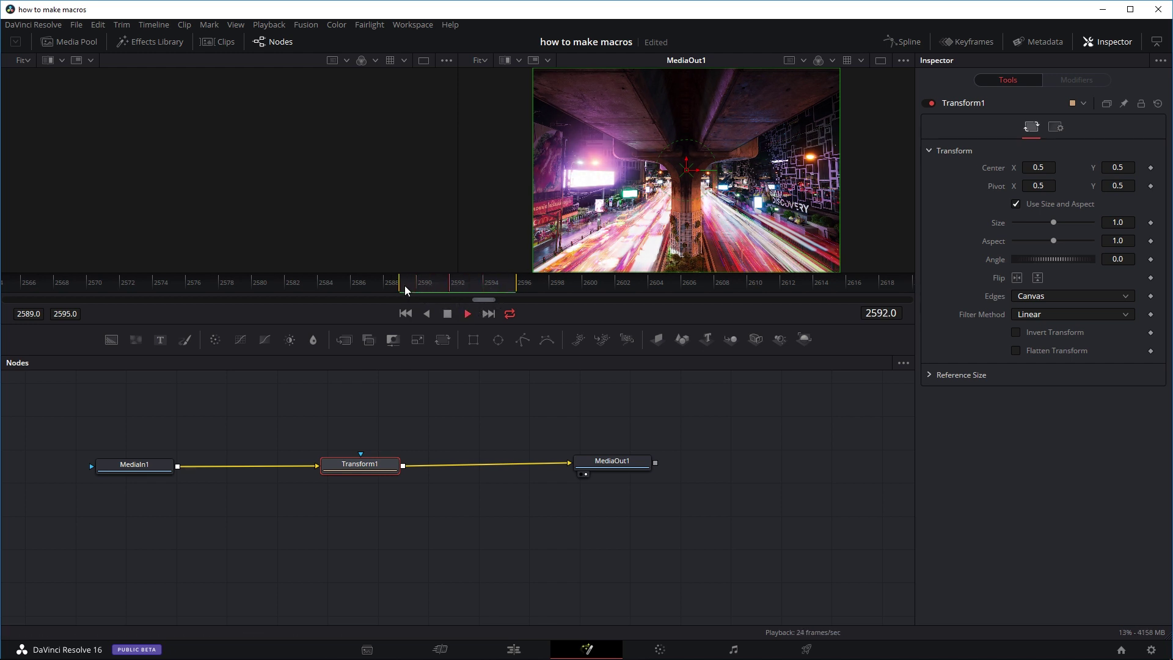
click(448, 313)
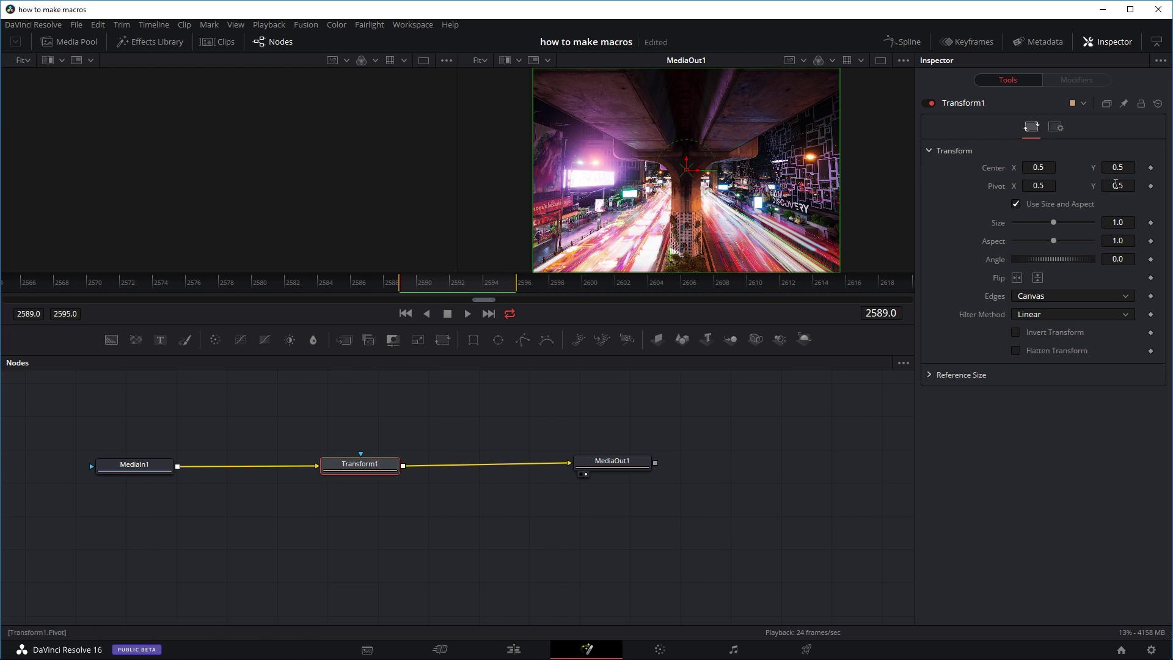
click(1149, 223)
drag(409, 284, 519, 290)
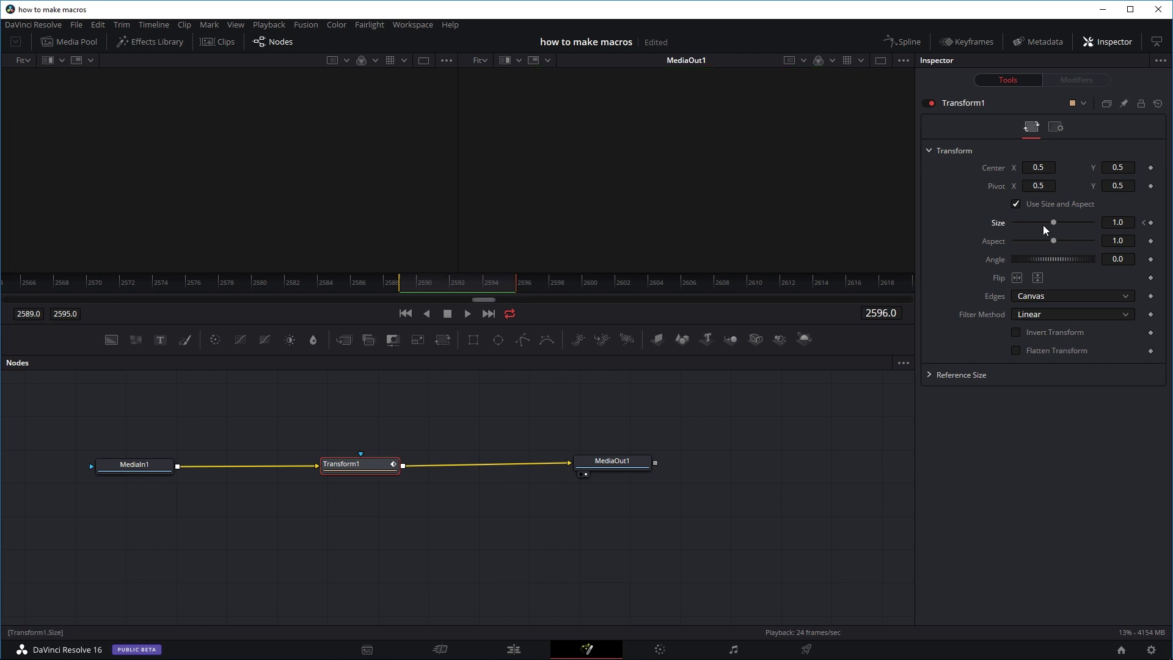
click(1119, 224)
text(2.5)
key(Tab)
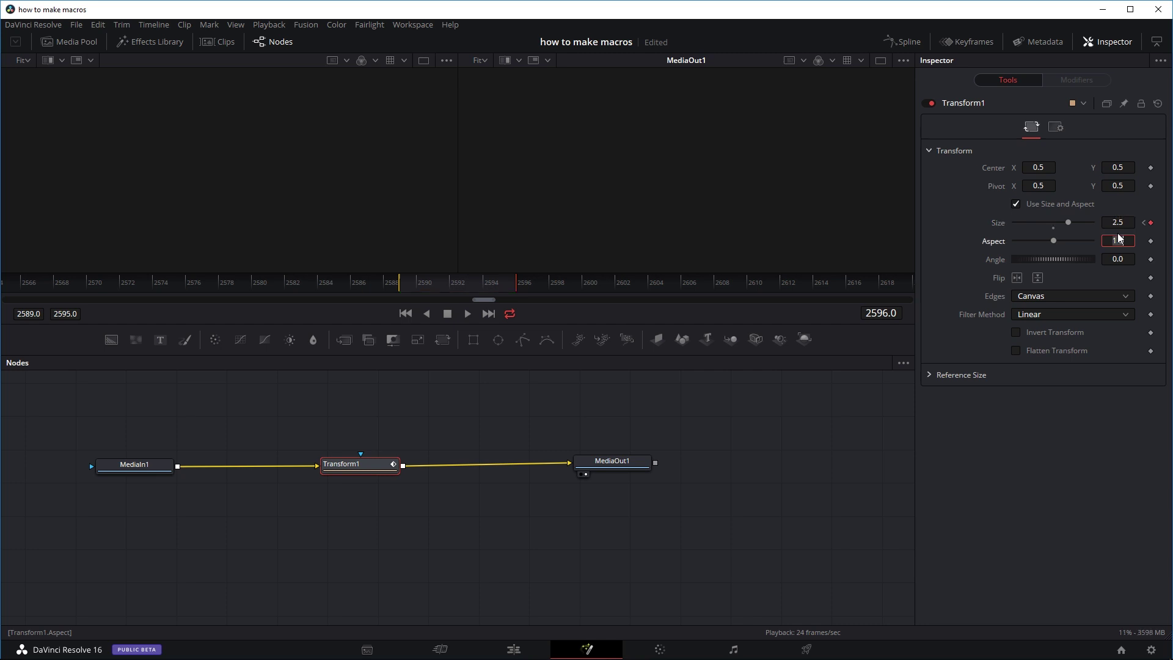
click(463, 315)
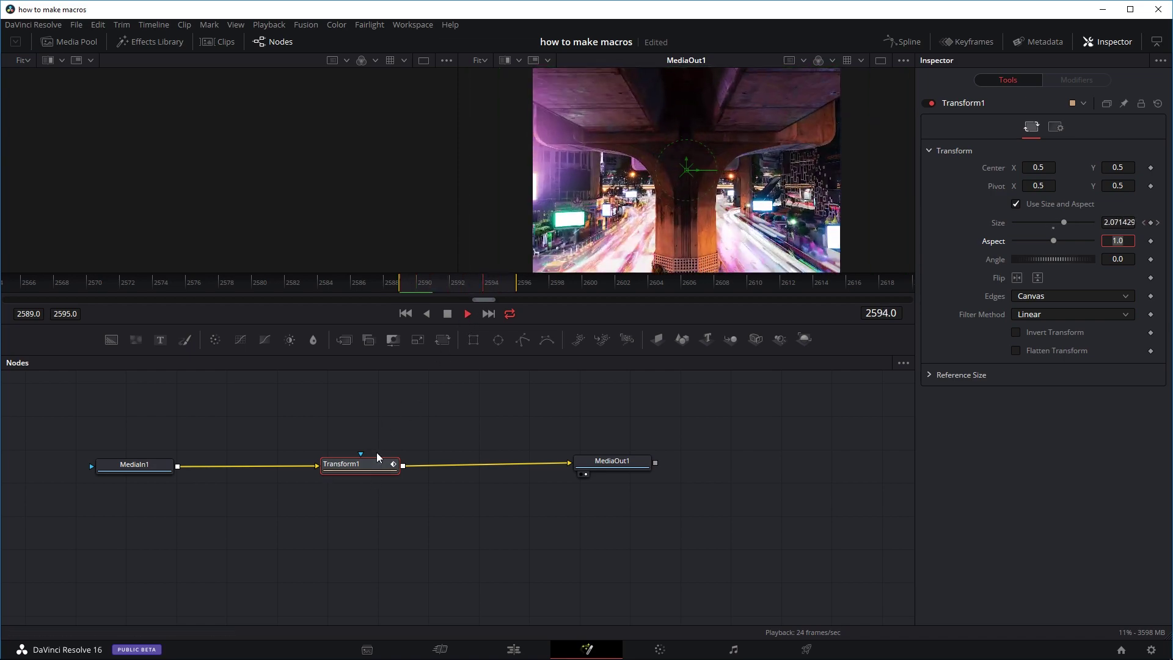
click(451, 311)
Step: Add a Directional Blur (DrBl) node between Transform1 and MediaOut1
click(447, 430)
key(shift+space)
text(blur)
key(BackSpace)
key(BackSpace)
key(BackSpace)
key(BackSpace)
text(directional blur)
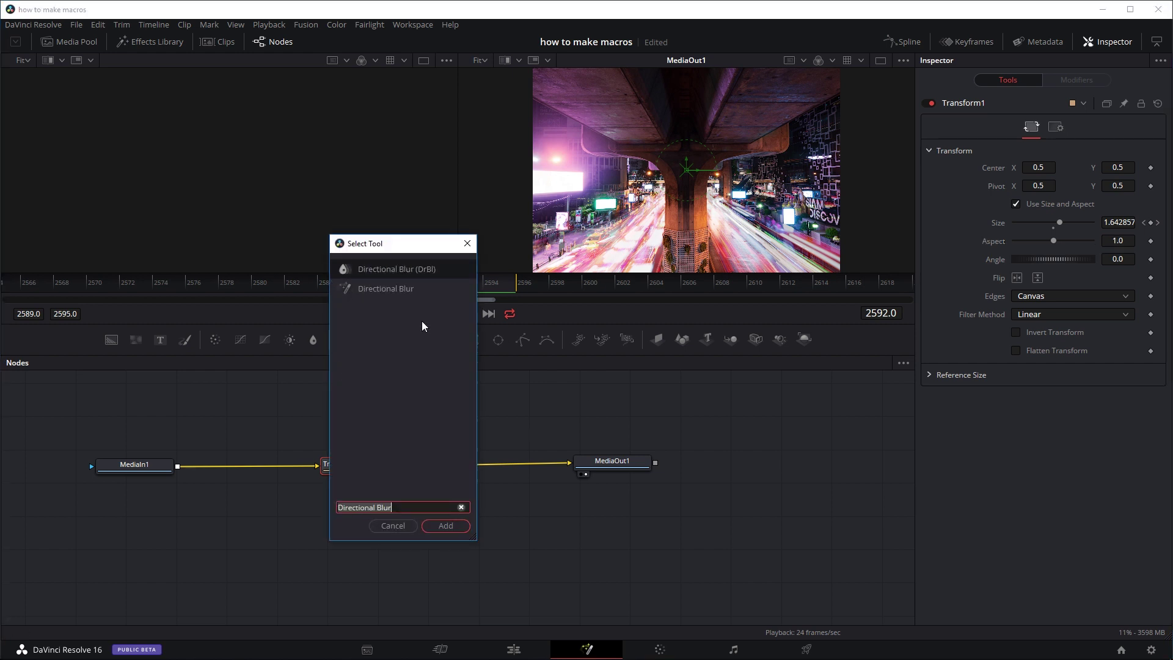
click(444, 527)
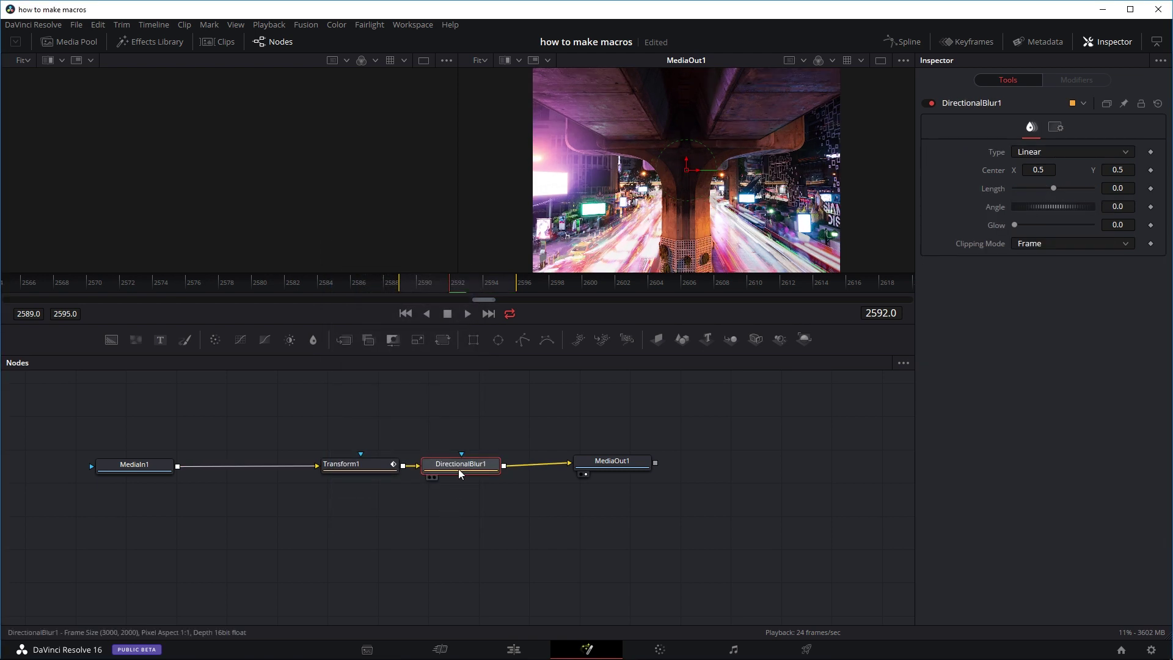
Step: Set the directional blur's Length to 0.3 and its Type to Zoom
drag(1054, 188, 1090, 192)
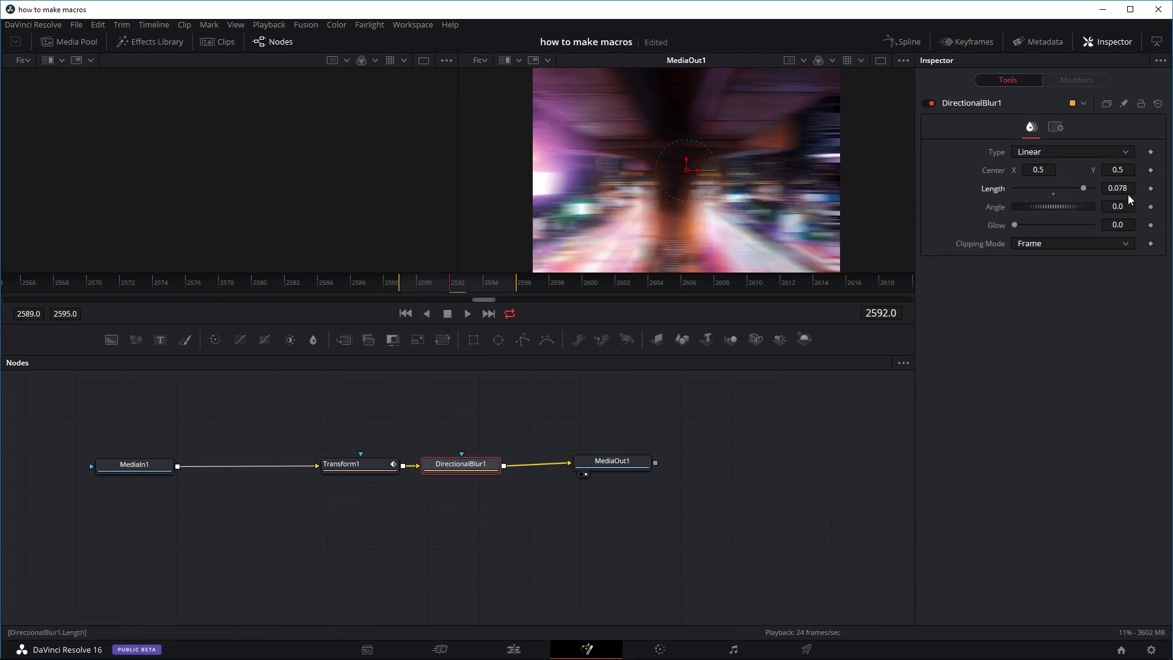
click(1123, 189)
key(BackSpace)
text(1)
key(Tab)
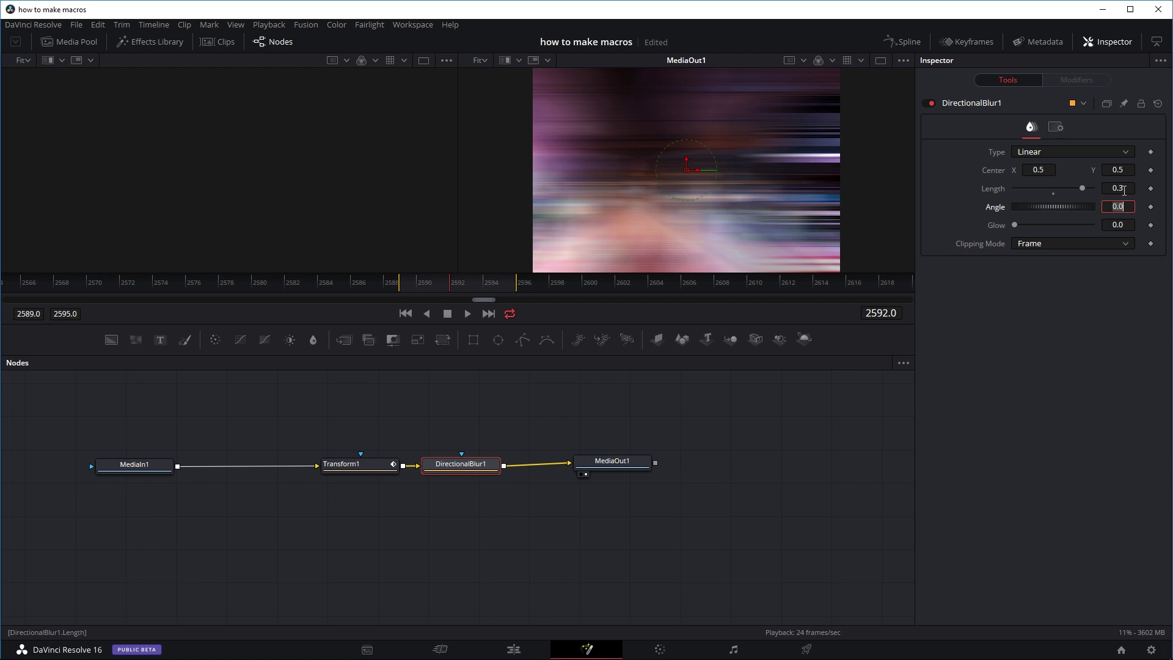
click(1068, 152)
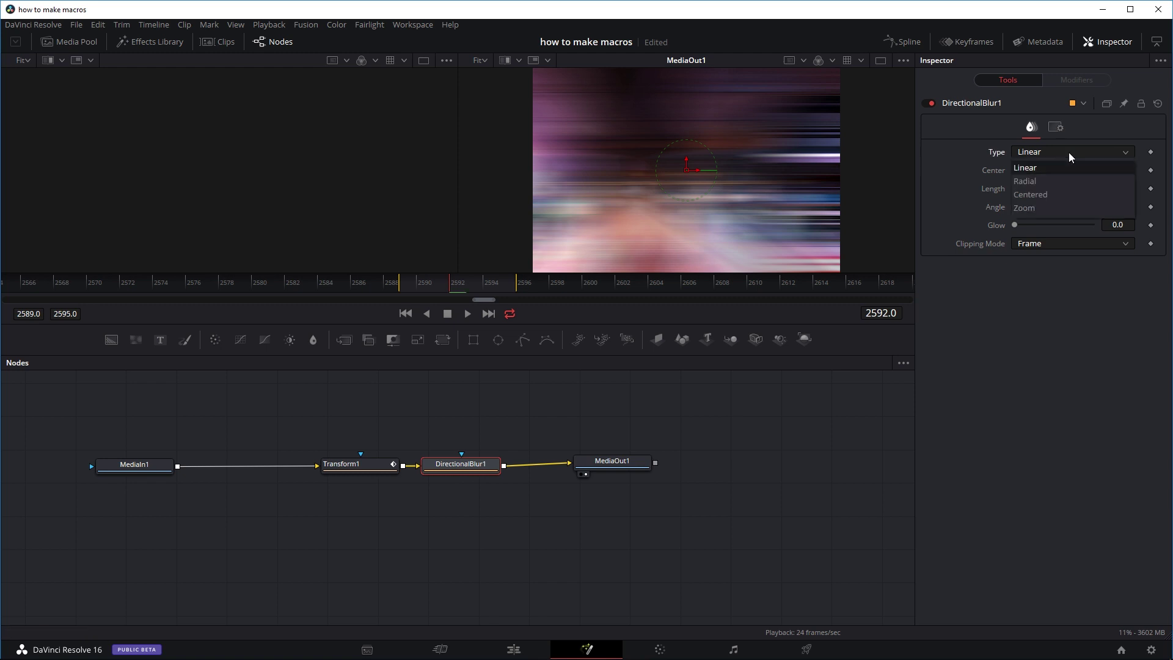
click(1038, 207)
Step: Preview the blurred zoom in Fusion and play it at the end of the timeline in the Edit page
click(468, 314)
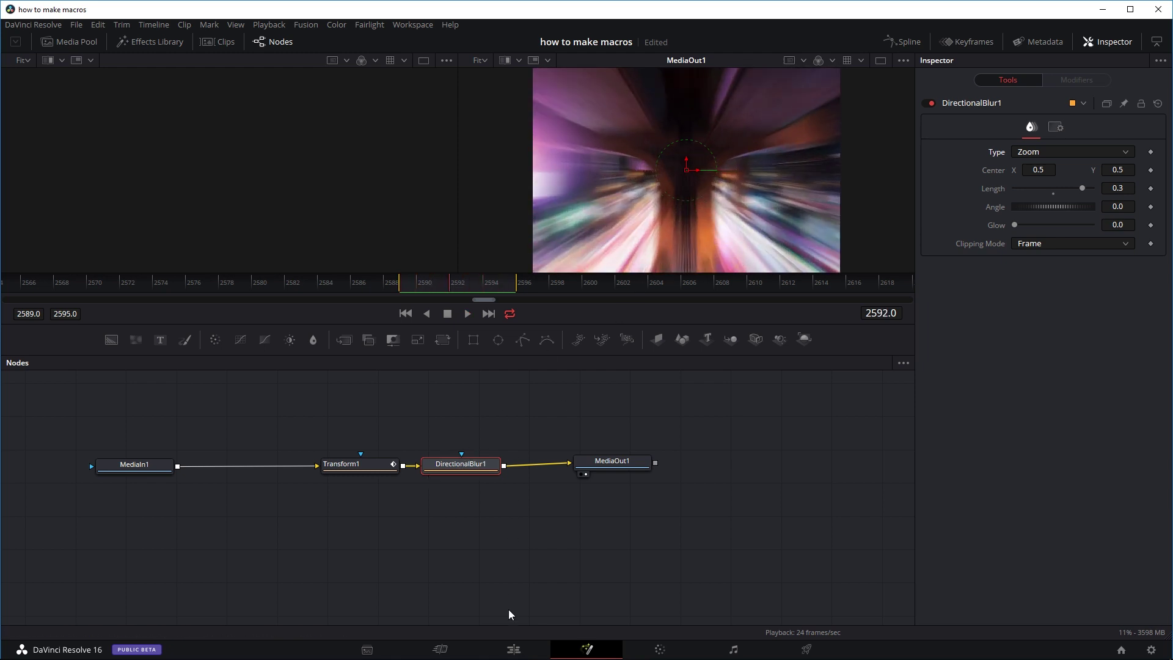
click(514, 649)
click(780, 439)
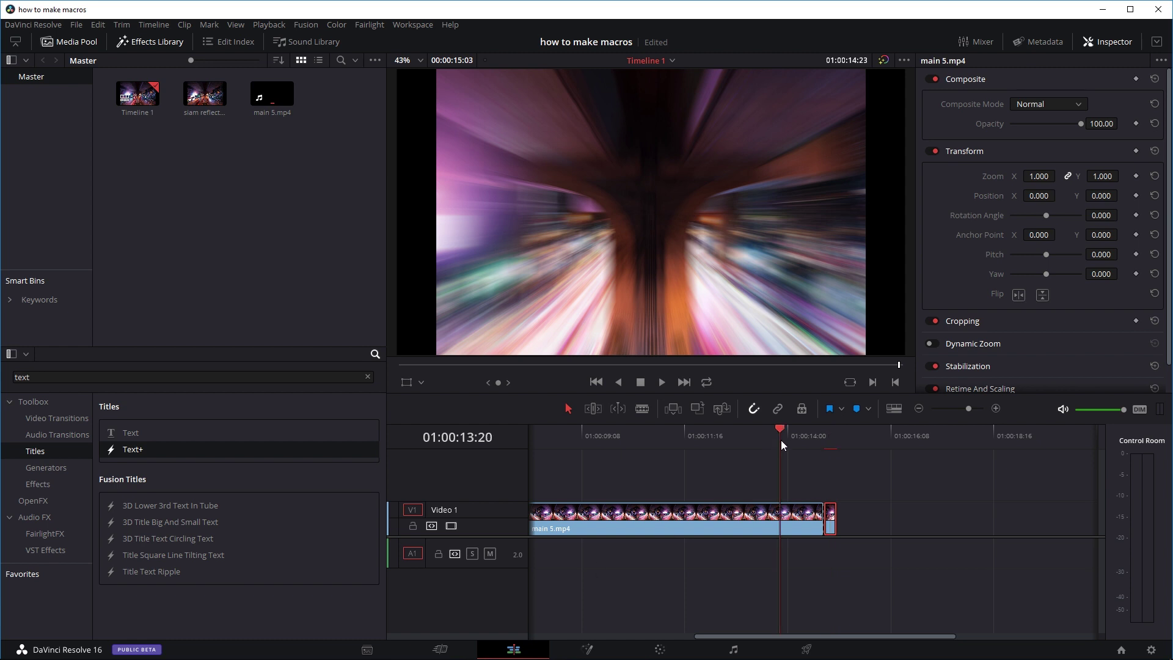
key(space)
click(809, 437)
key(space)
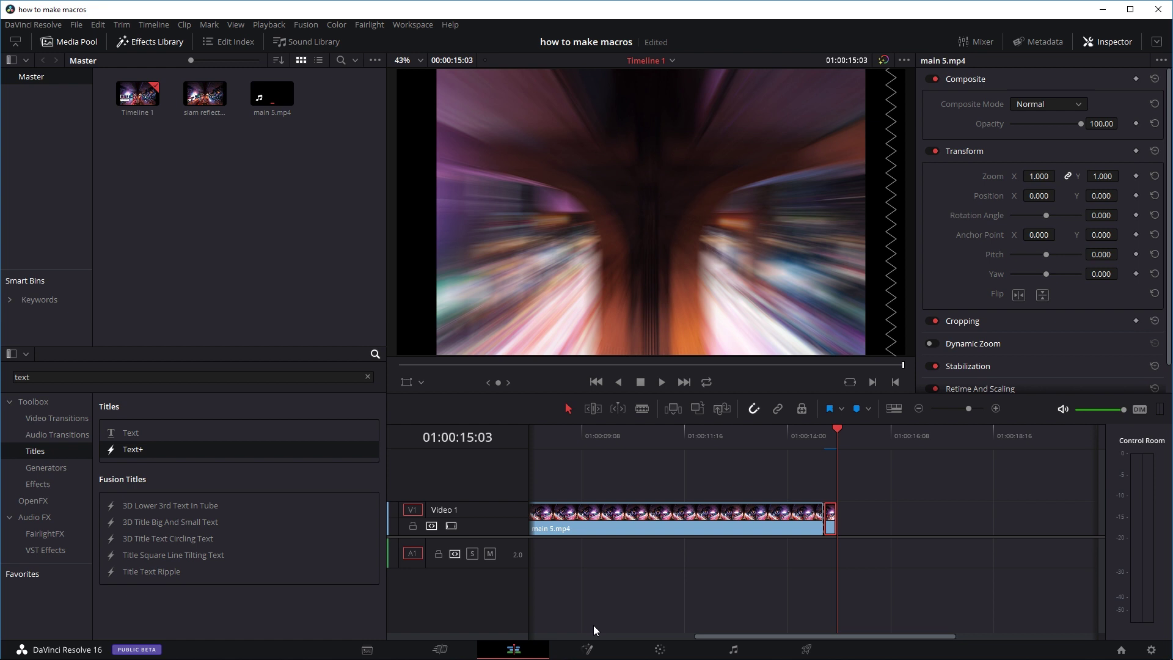
Step: Return to the Fusion page and start a new macro from the Transform1 and DirectionalBlur1 nodes
click(587, 649)
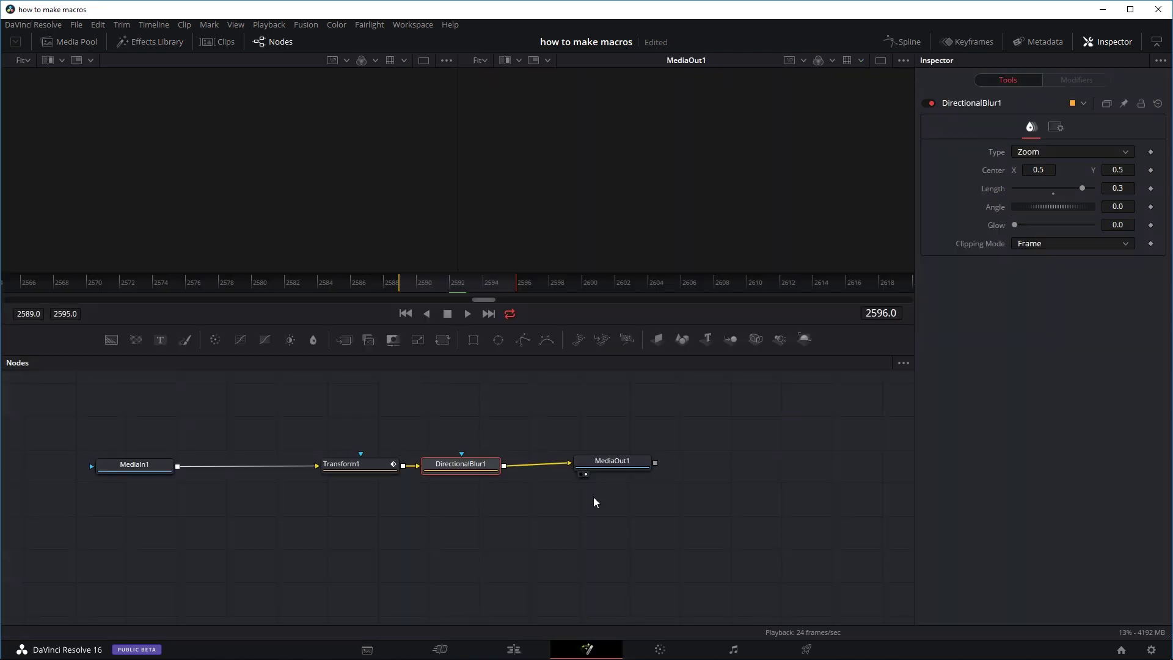
click(465, 283)
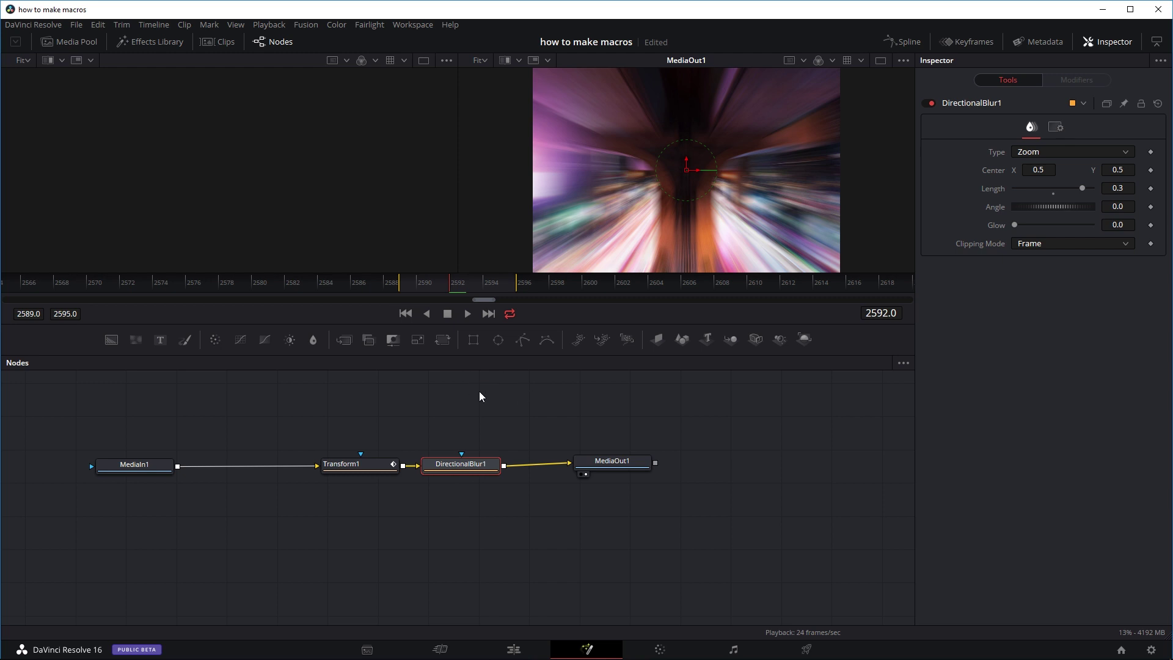
drag(511, 435, 351, 489)
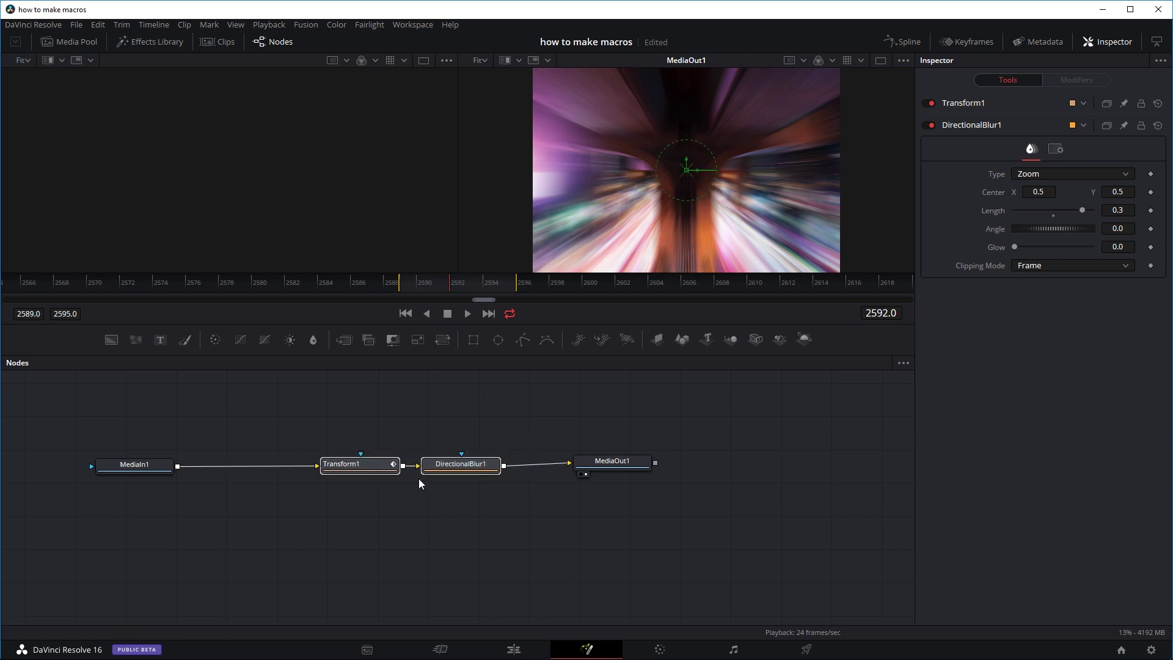
drag(506, 415, 359, 498)
right_click(375, 467)
mouse_move(424, 264)
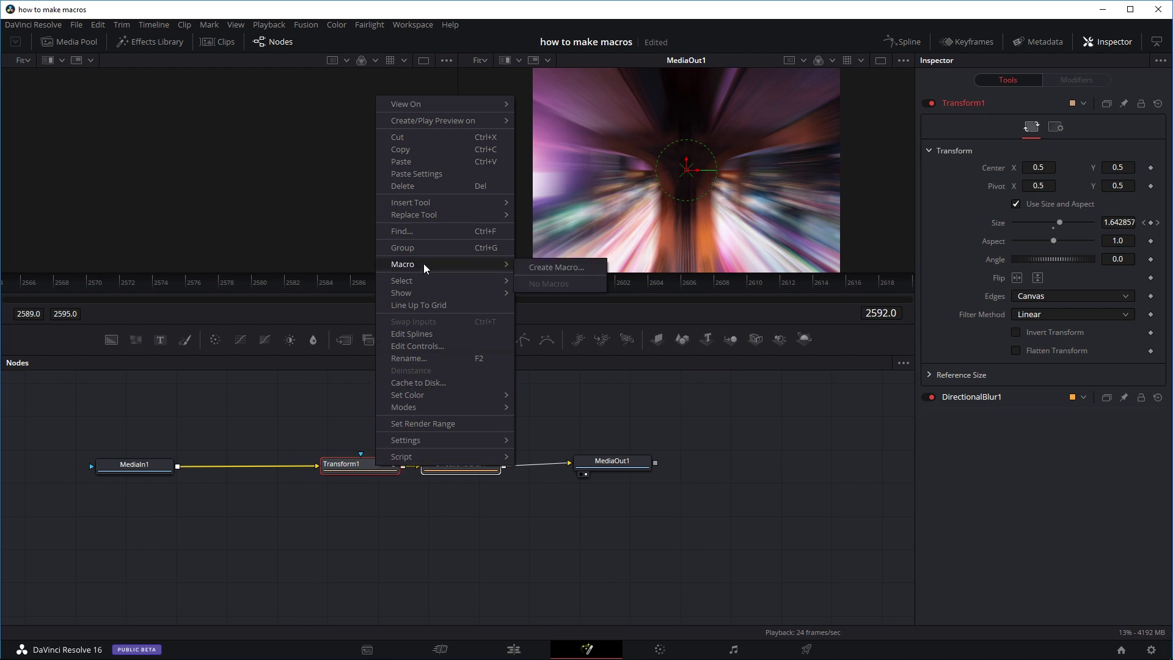
click(530, 267)
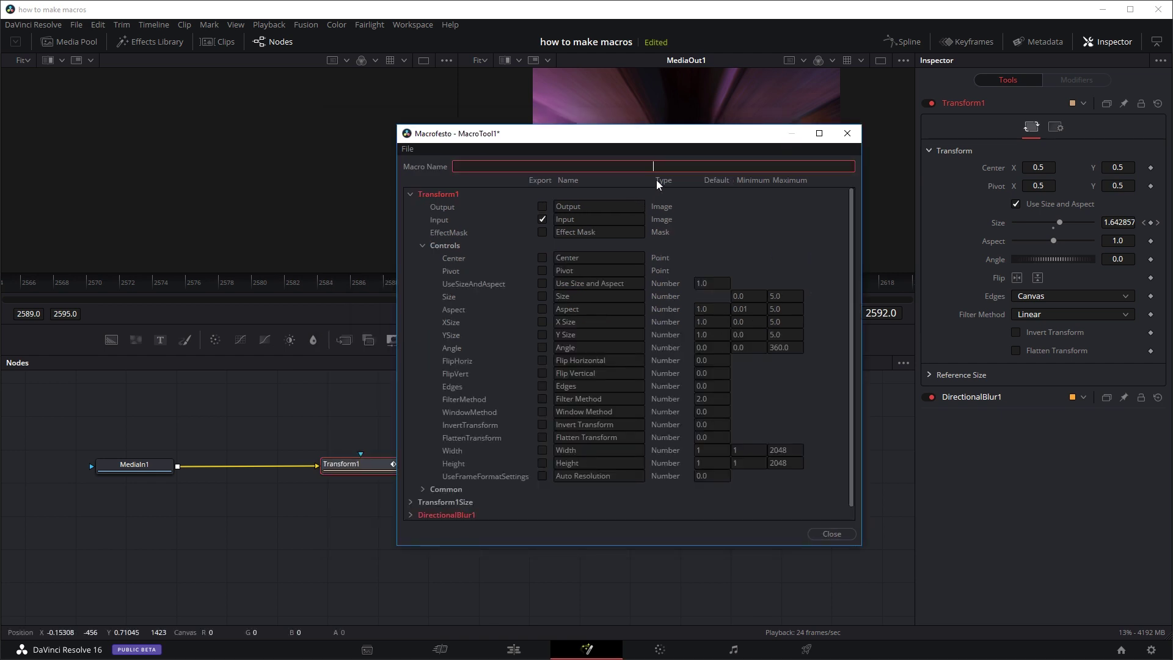
Step: Name the macro test, expand its DirectionalBlur1 parameters, and move the macro editor clear of the nodes to review the exported input and output
text(test)
click(410, 515)
scroll(546, 398, down, 4)
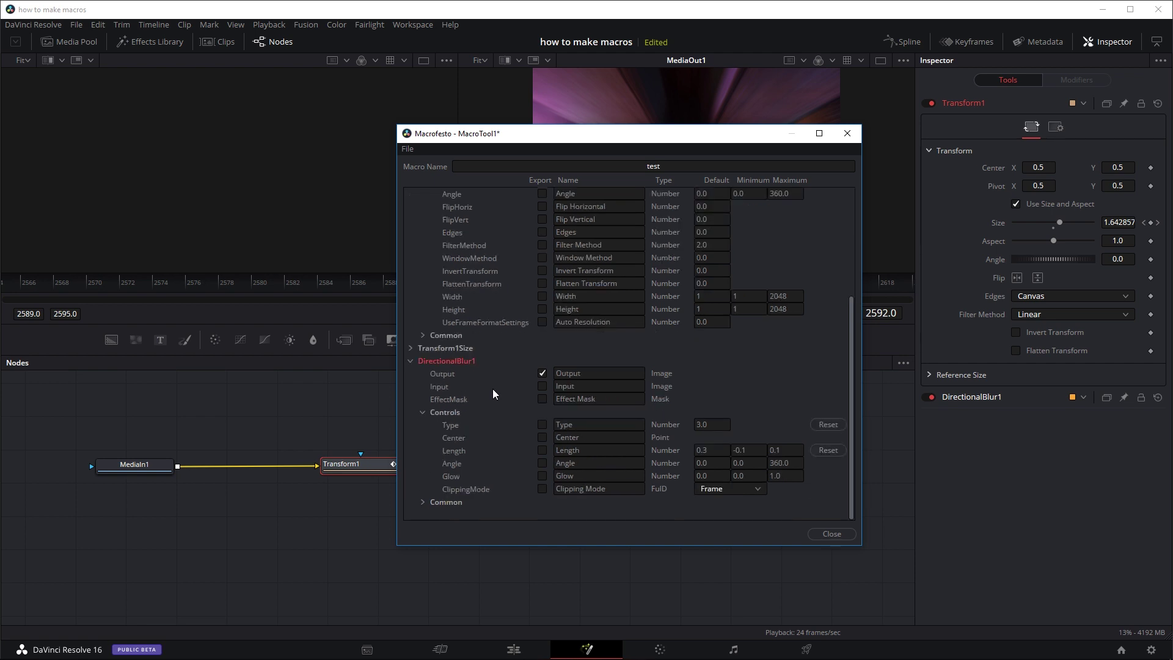
drag(565, 144, 804, 146)
scroll(748, 366, down, 2)
scroll(730, 403, up, 1)
scroll(726, 416, up, 1)
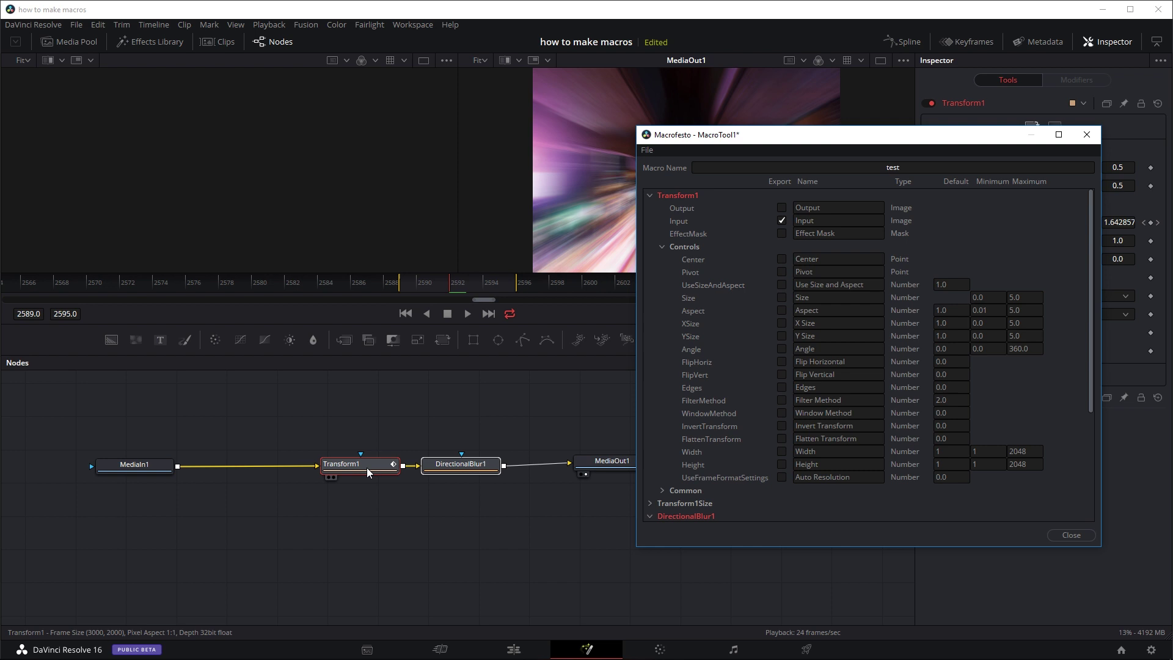
scroll(691, 363, down, 2)
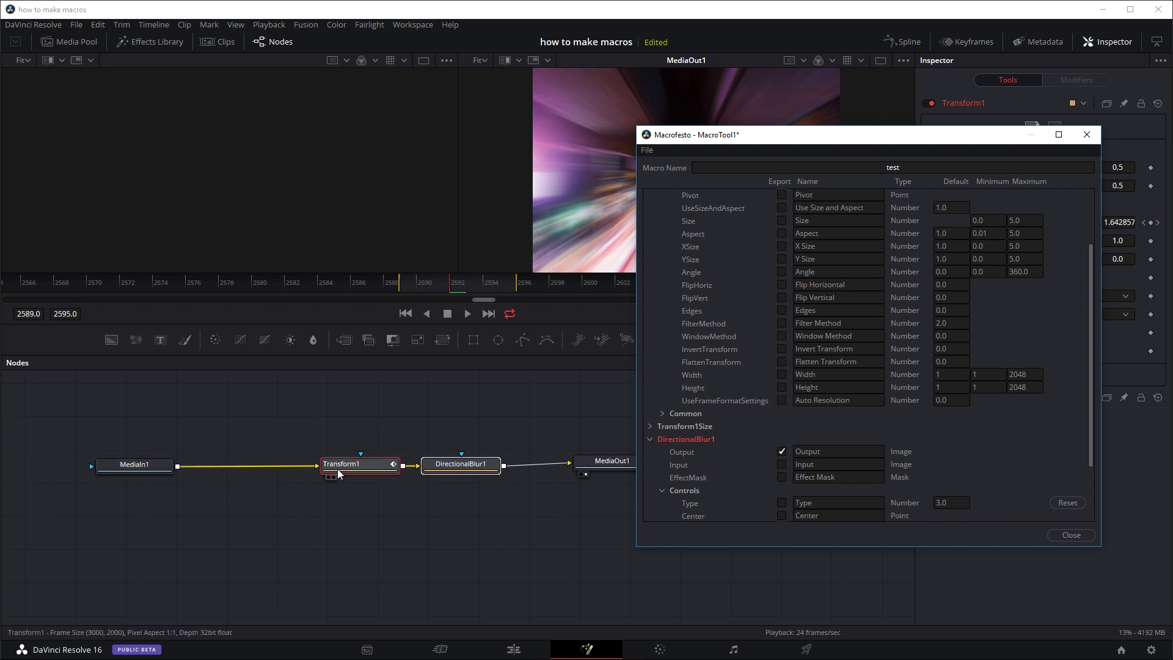
Step: Export DirectionalBlur1's Length and Transform1's Center as macro controls, and move the macro editor clear of the Inspector
scroll(750, 456, up, 2)
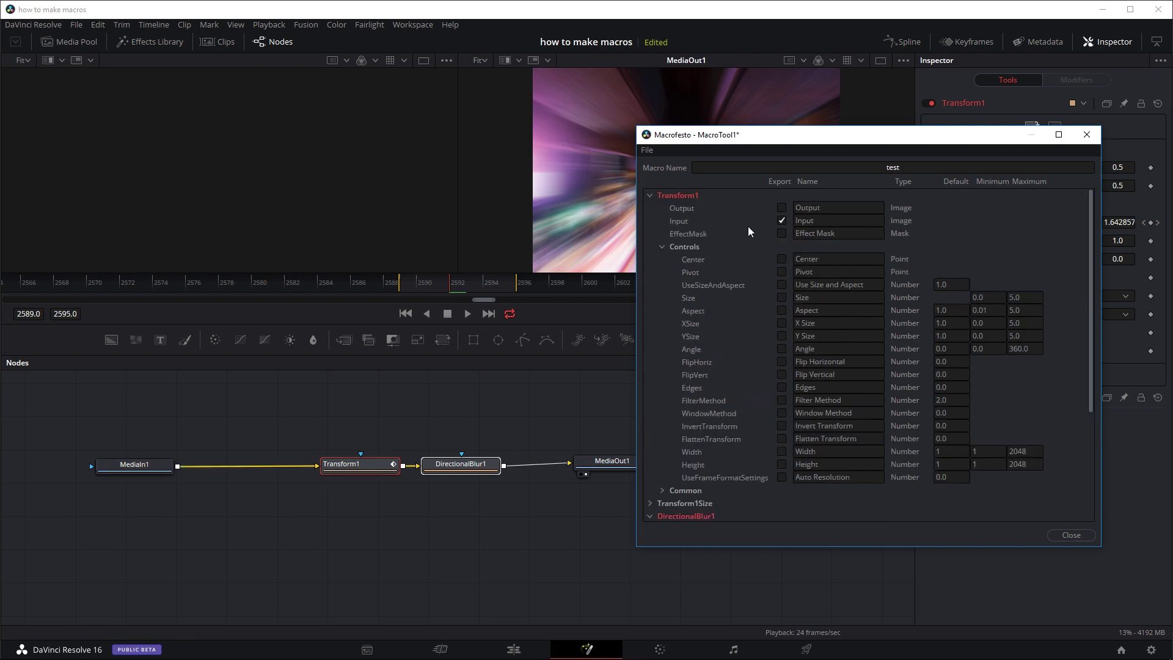
scroll(500, 459, down, 3)
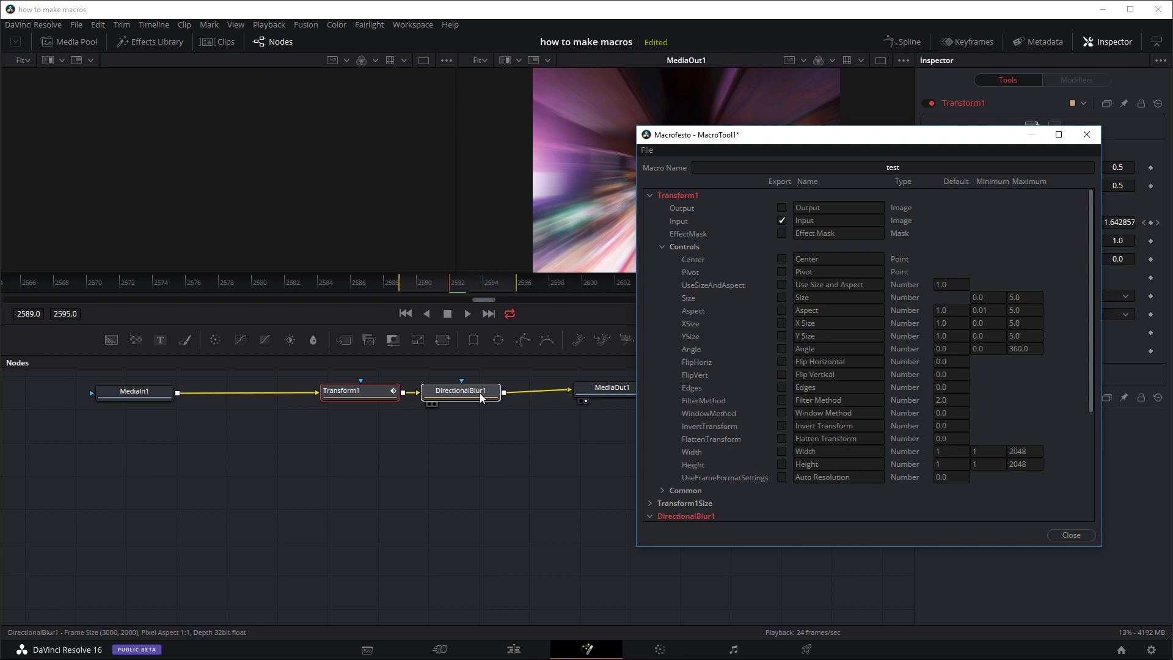
scroll(685, 501, down, 4)
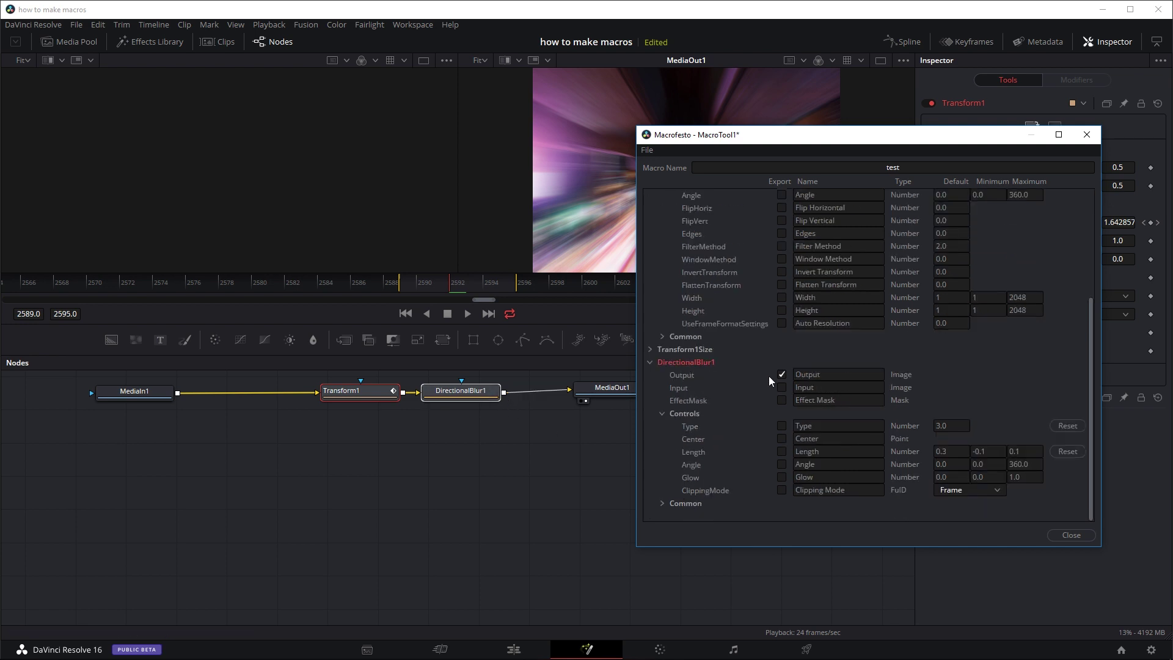
scroll(753, 389, up, 1)
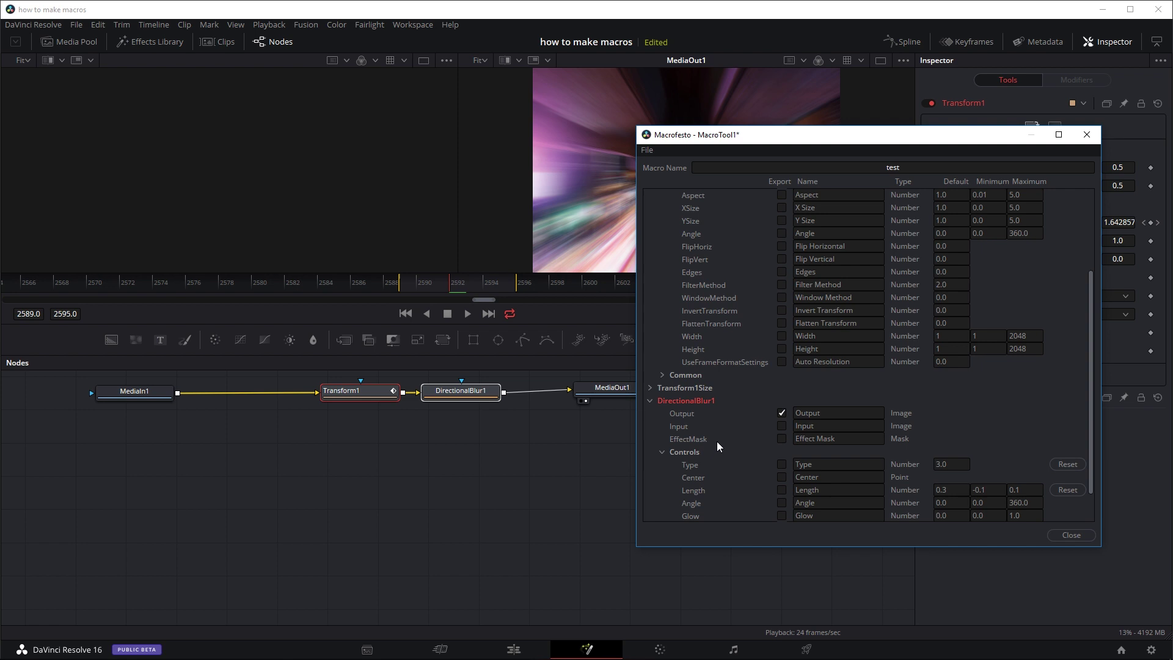
scroll(717, 434, up, 3)
scroll(738, 436, down, 4)
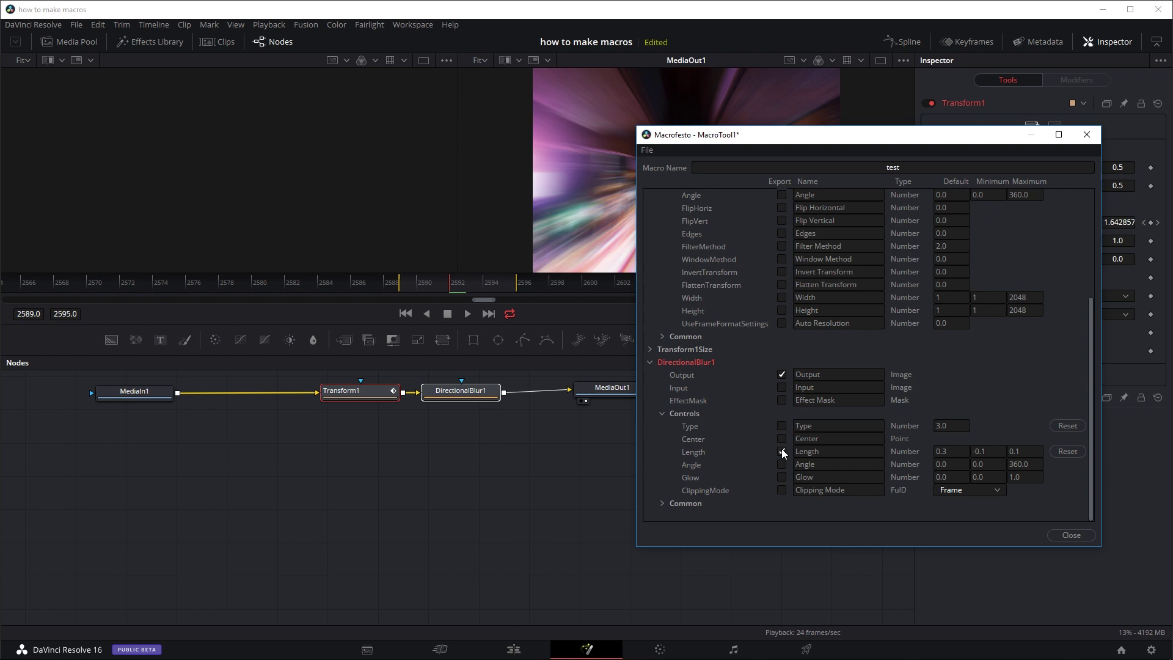
scroll(755, 452, up, 4)
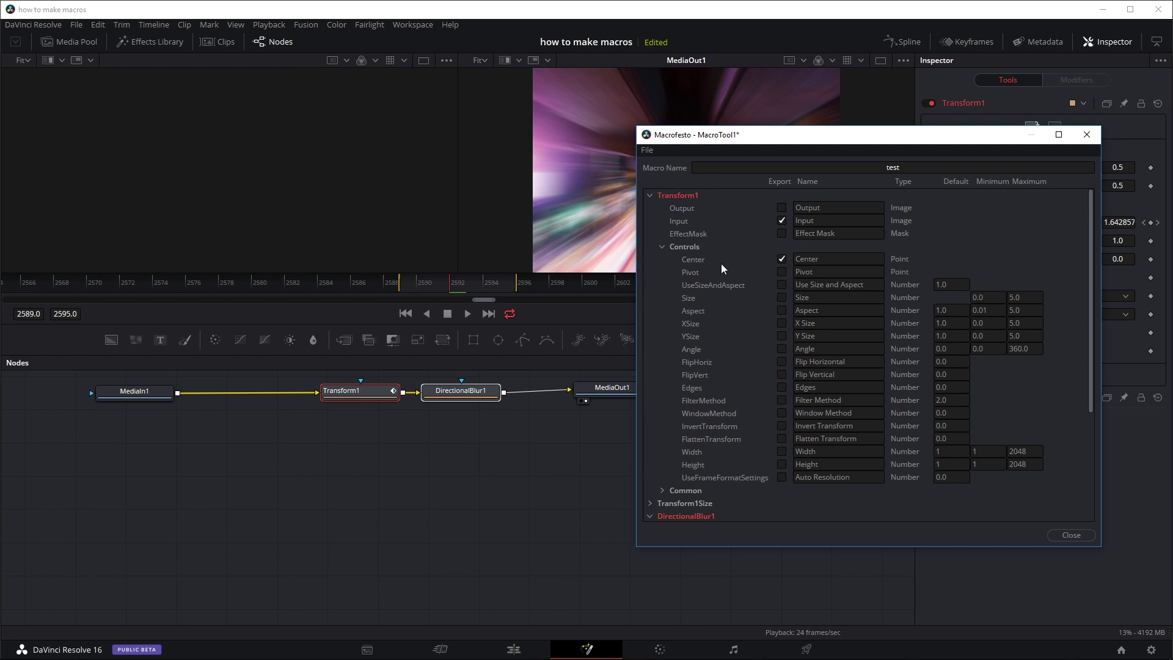
drag(725, 148, 656, 254)
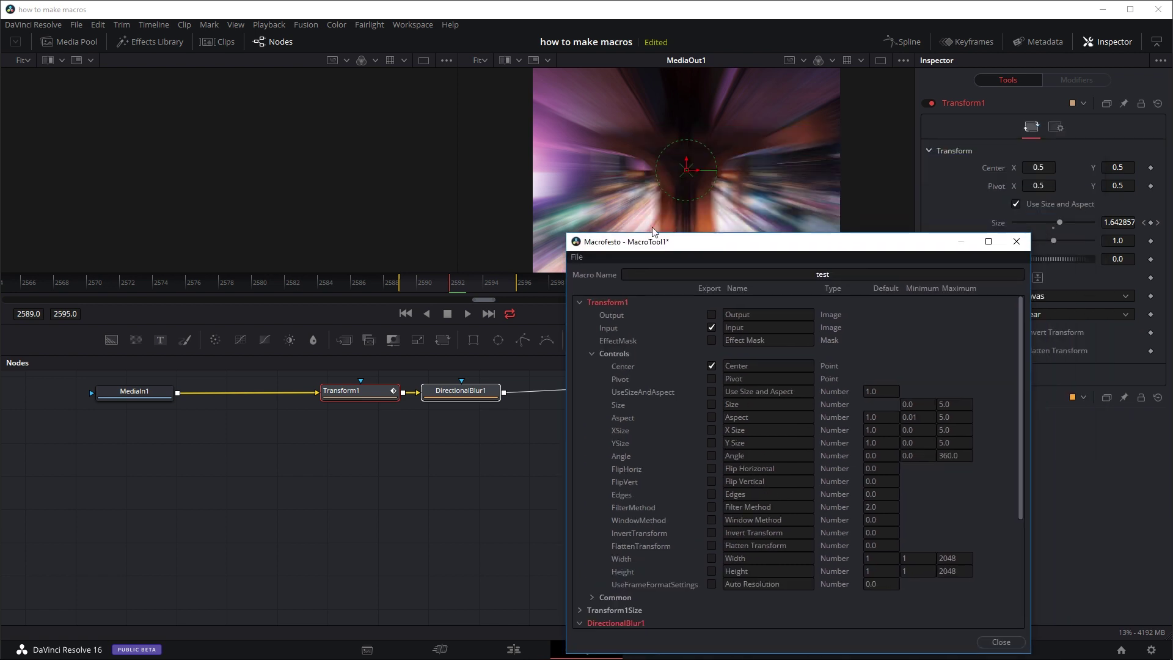
drag(906, 247, 888, 247)
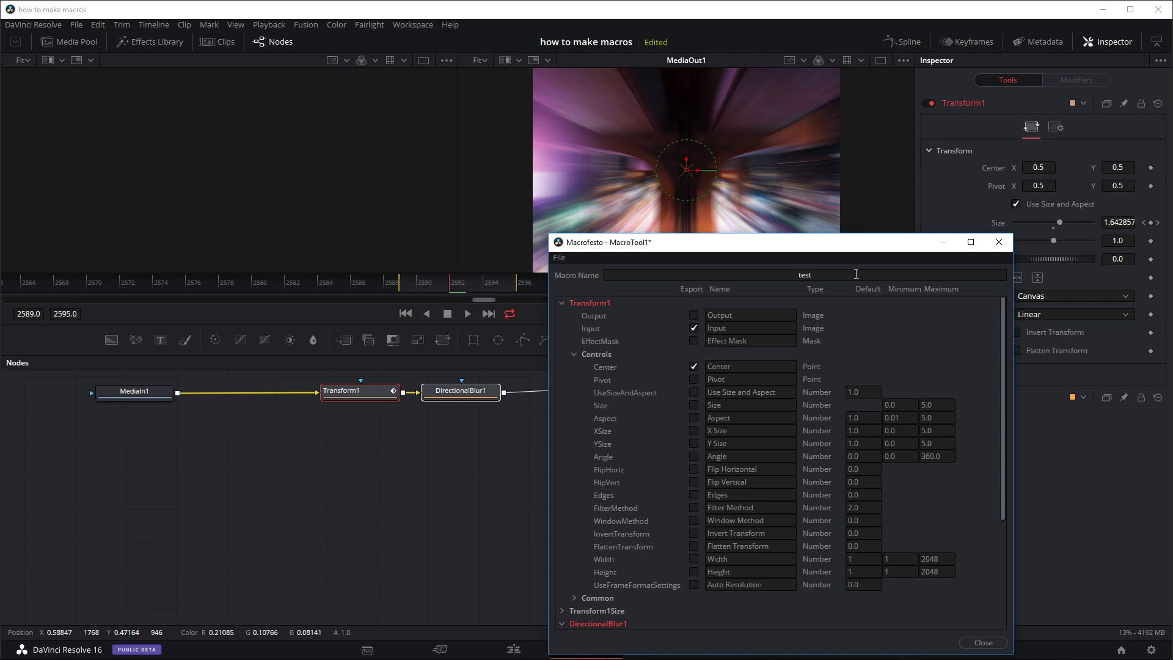
drag(855, 243, 695, 169)
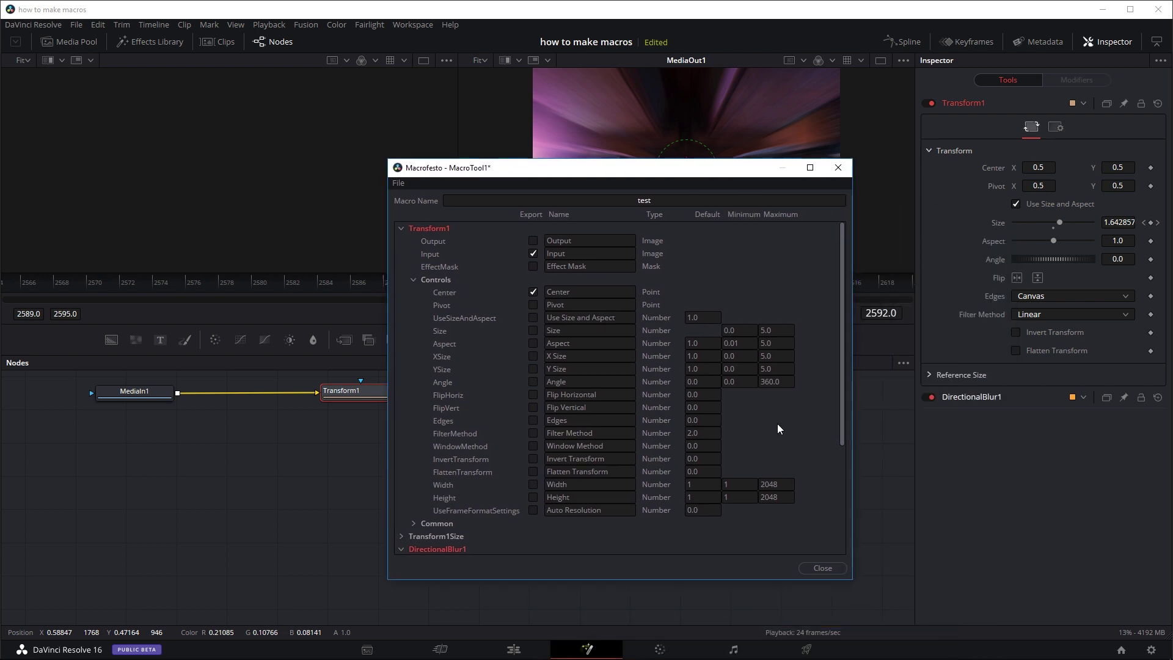
Step: Close the macro editor and save the changes as test in the test folder on the Desktop
click(825, 568)
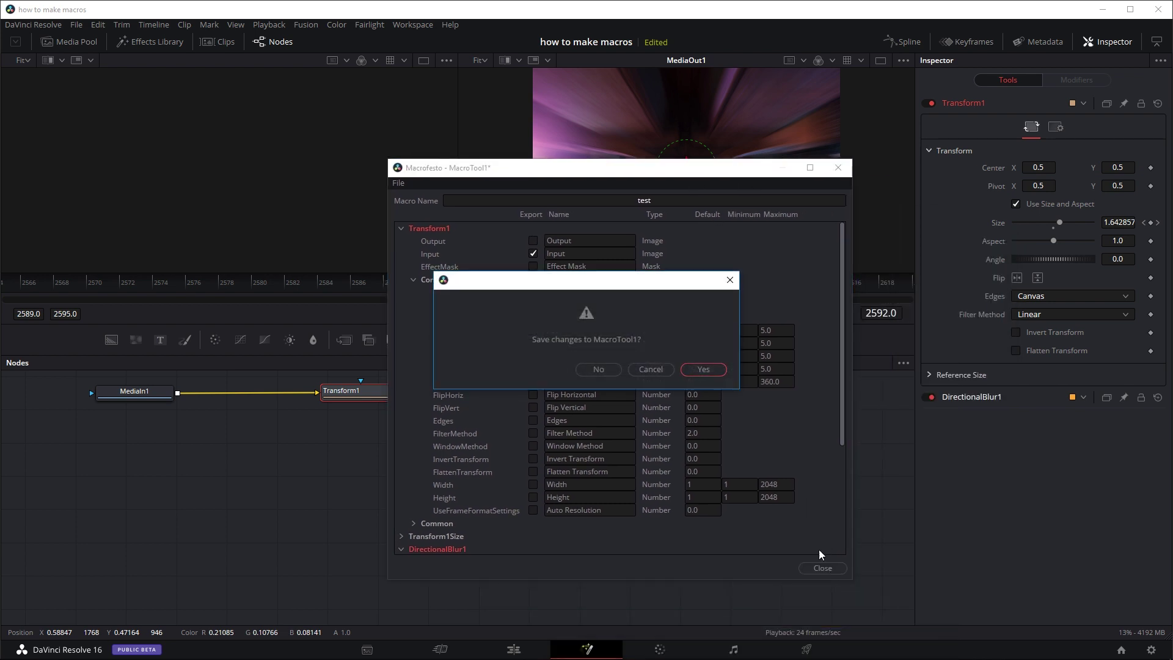
click(712, 368)
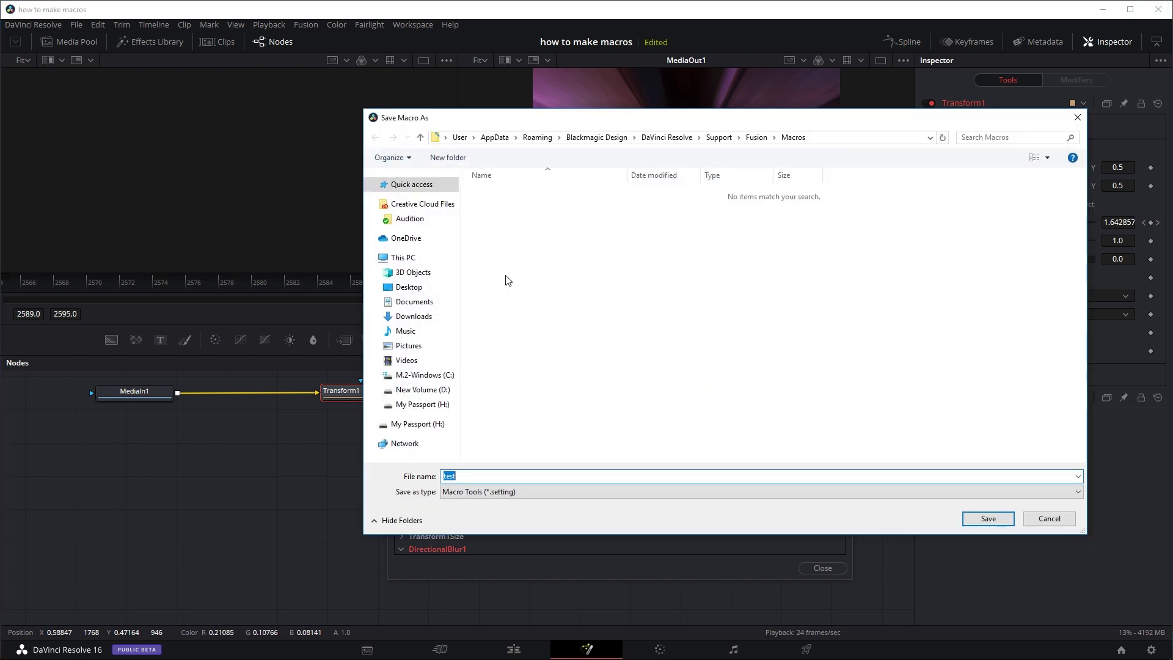
click(435, 287)
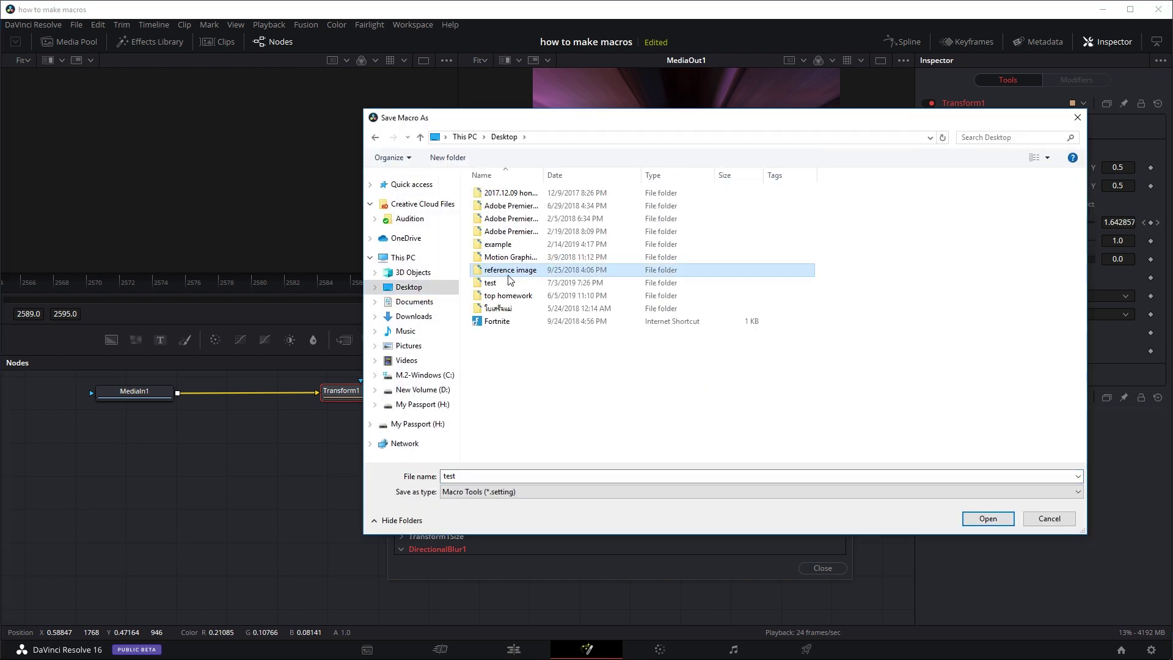
double_click(498, 283)
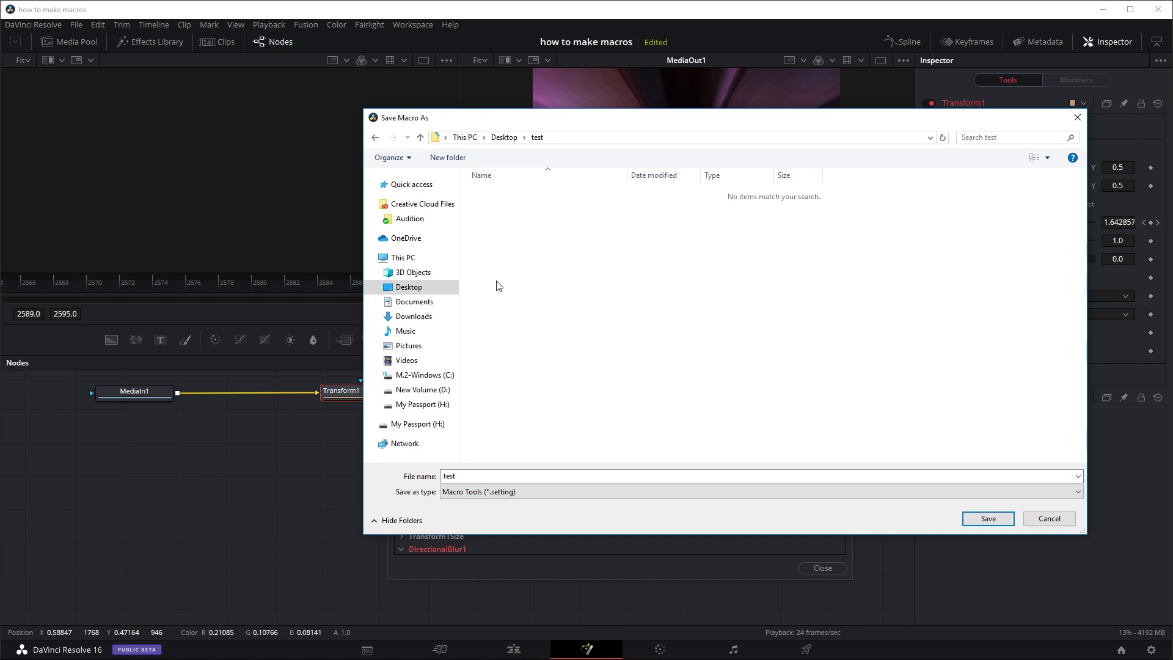
click(459, 475)
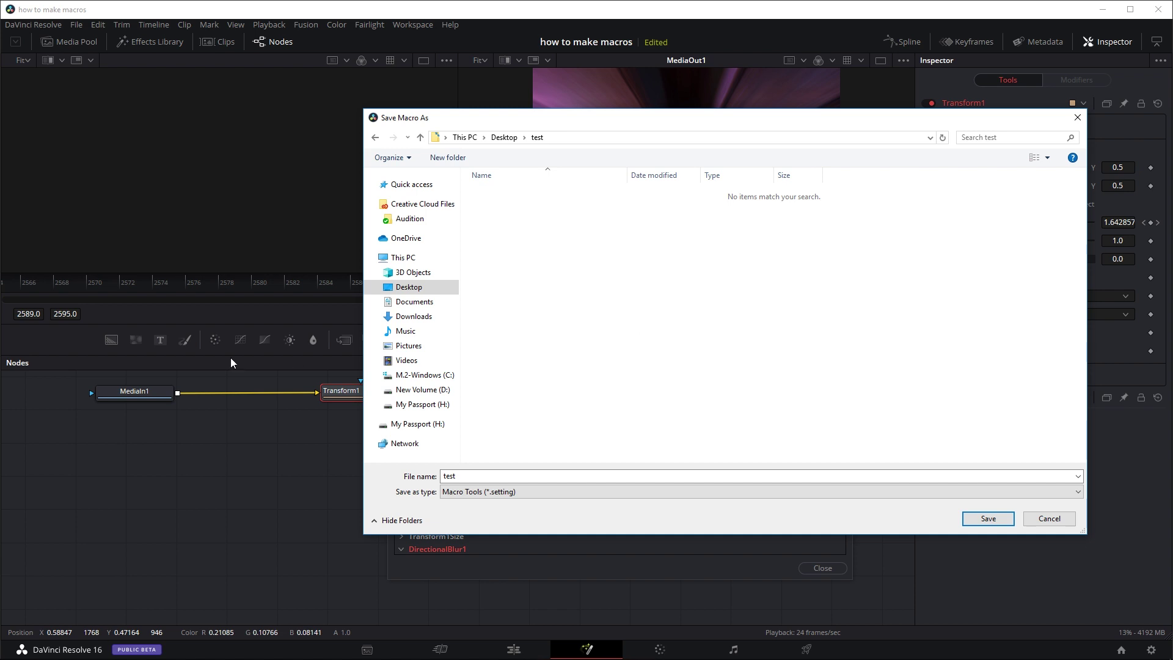
drag(590, 124, 433, 241)
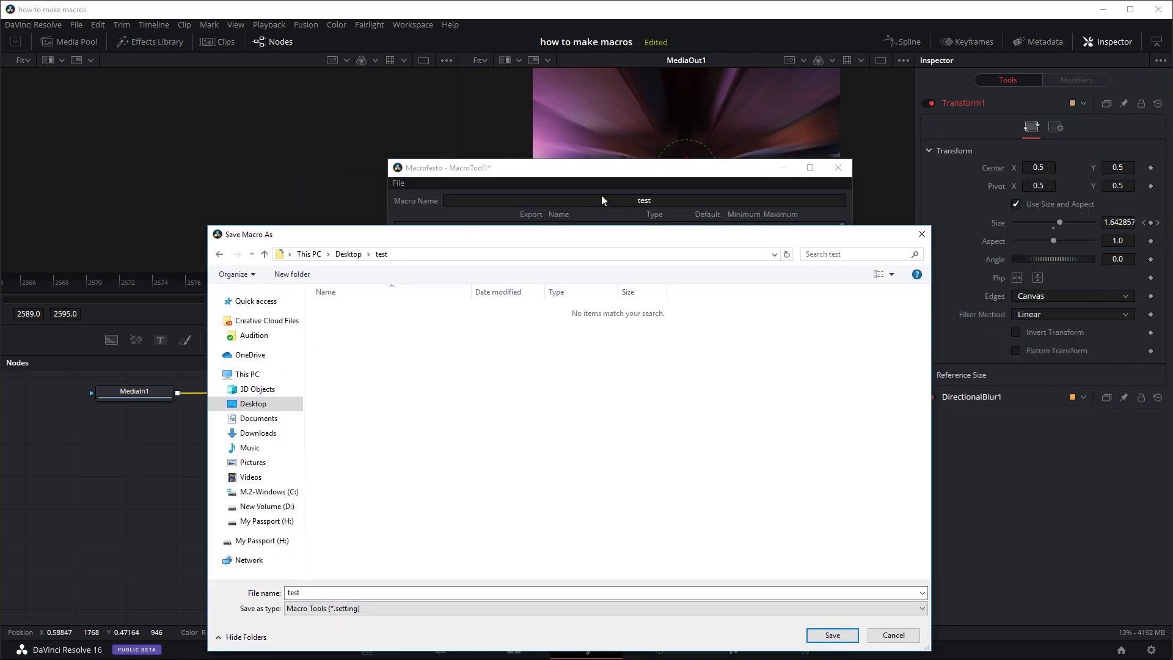
click(837, 636)
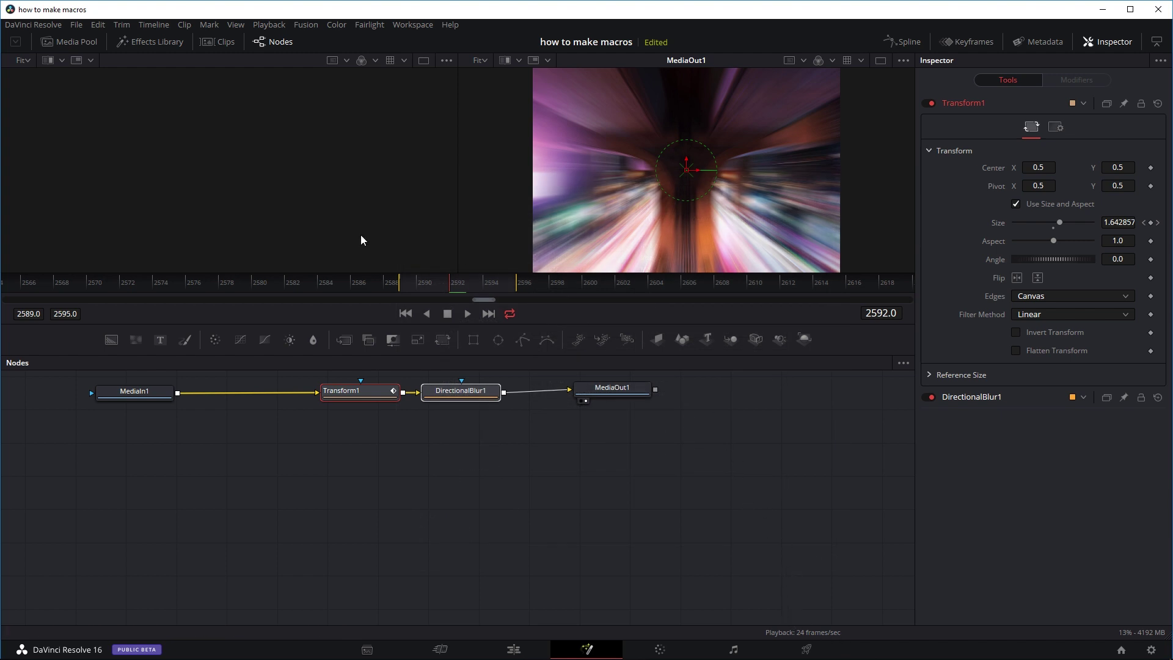
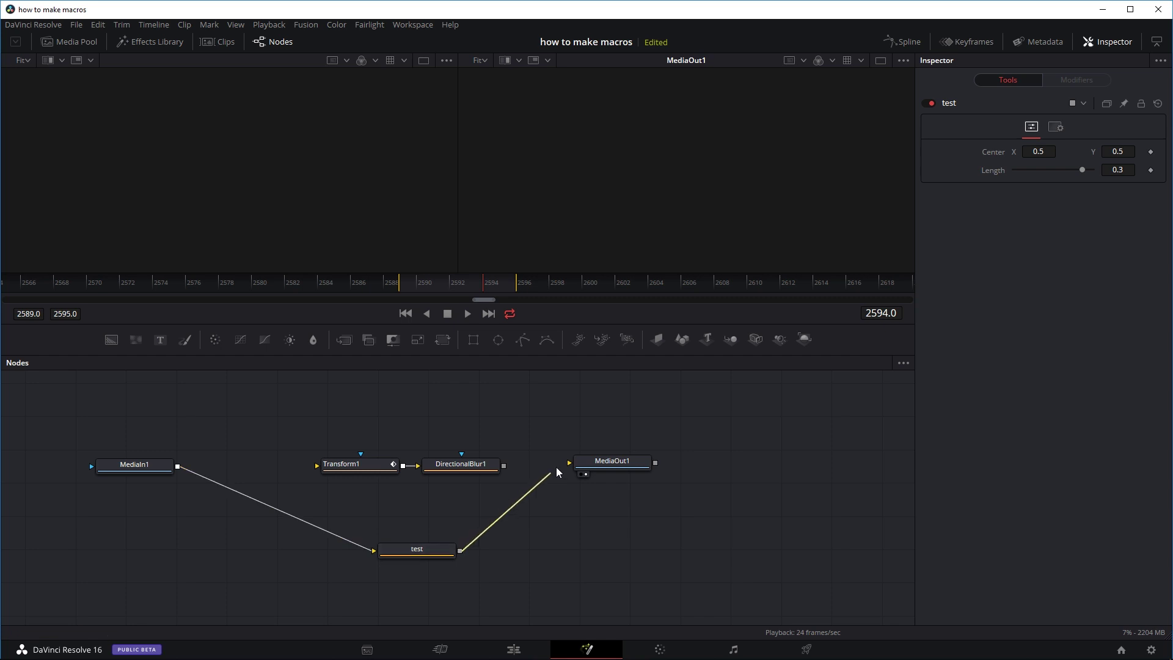
Step: Play back the test macro between MediaIn1 and MediaOut1, check the bypassed Transform1 and DirectionalBlur1 nodes, and stop playback
click(473, 309)
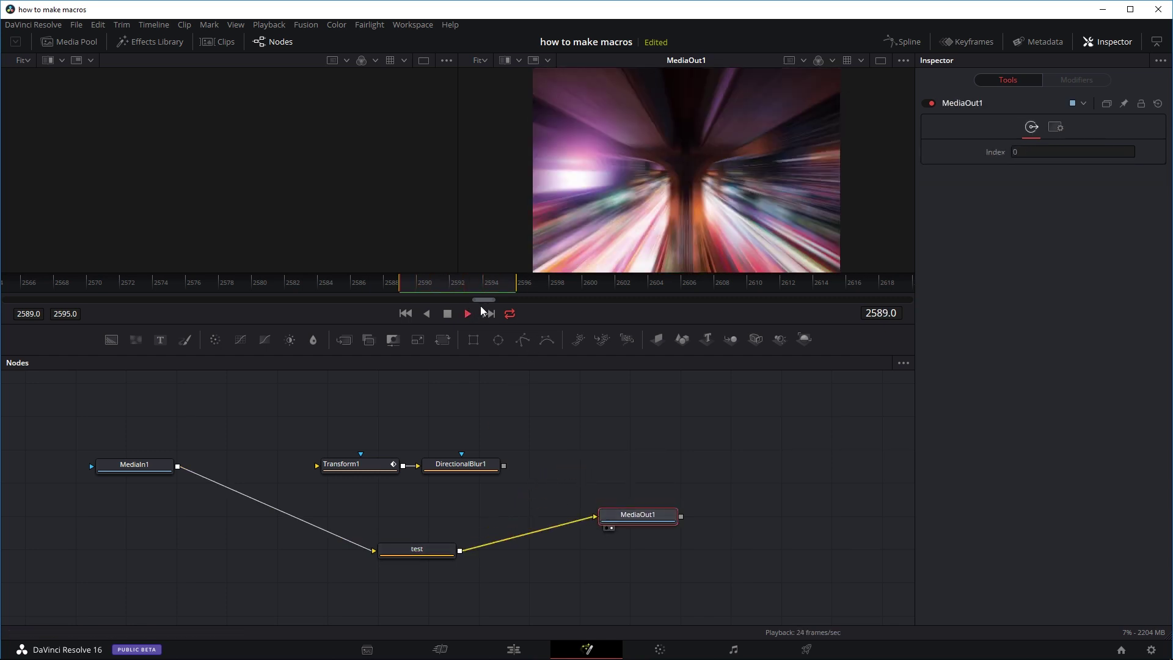
drag(477, 434, 323, 481)
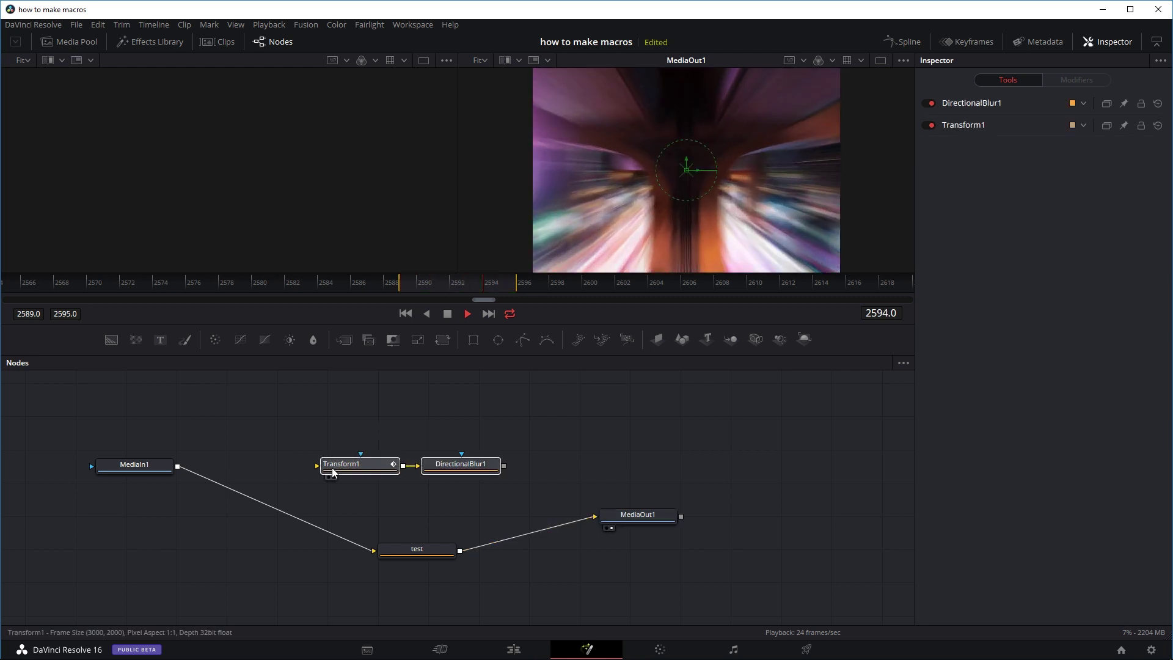
click(447, 313)
Step: Set the test macro's Center X to about 0.508 and its Length to about 0.165, and preview the result
click(422, 549)
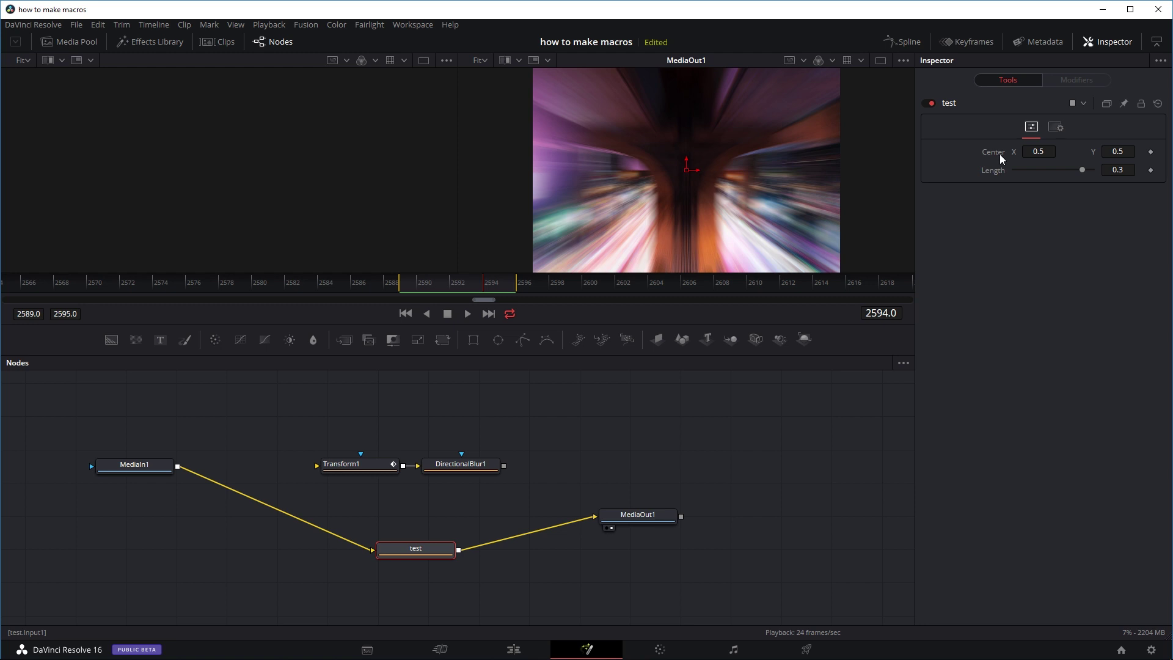
drag(1035, 154, 1081, 171)
key(space)
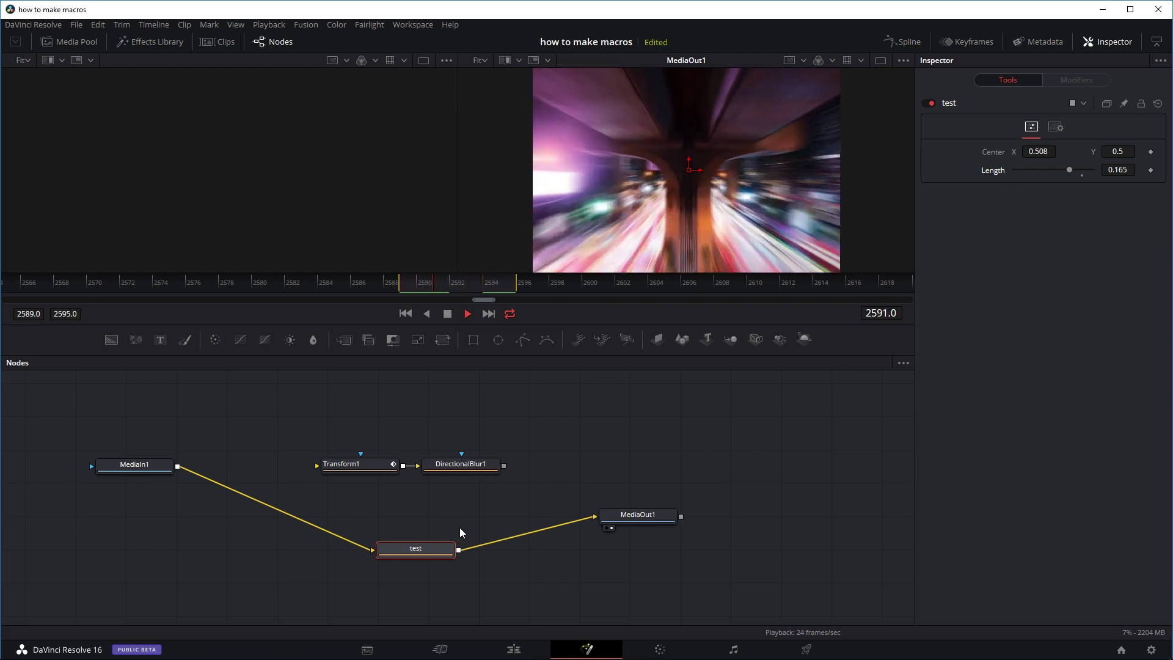
key(space)
mouse_move(432, 551)
mouse_down()
mouse_move(444, 548)
mouse_move(436, 541)
mouse_up()
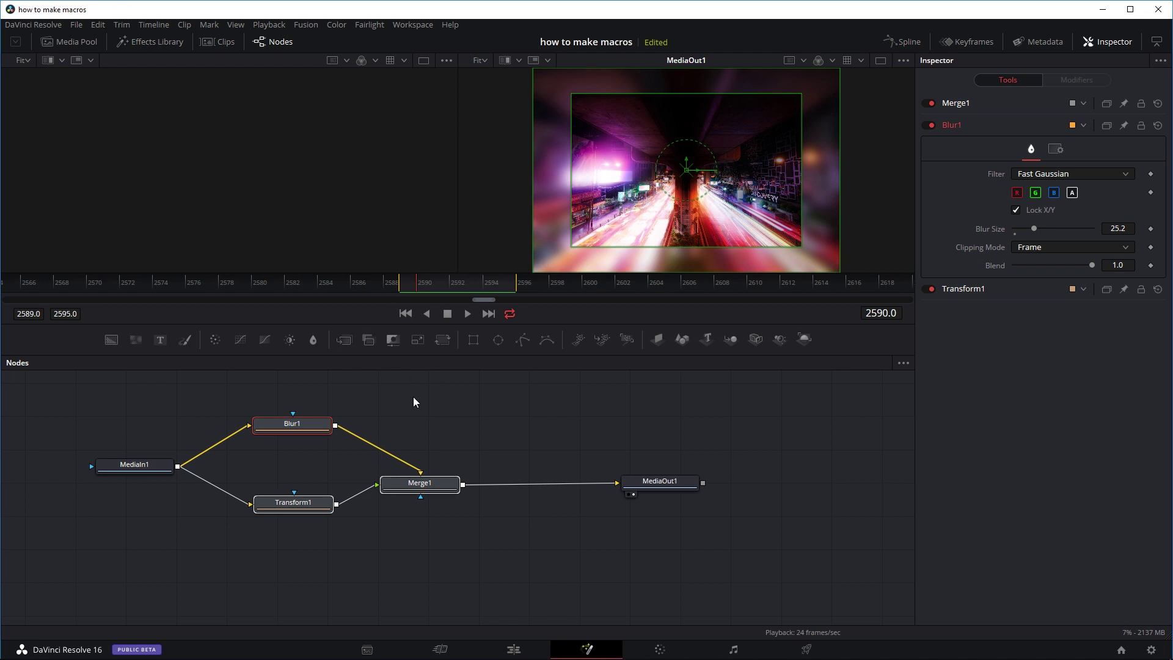
Step: Examine how MediaIn1 runs through Blur1 and Transform1 into Merge1, spacing the nodes slightly, and play the composite
drag(172, 464, 151, 468)
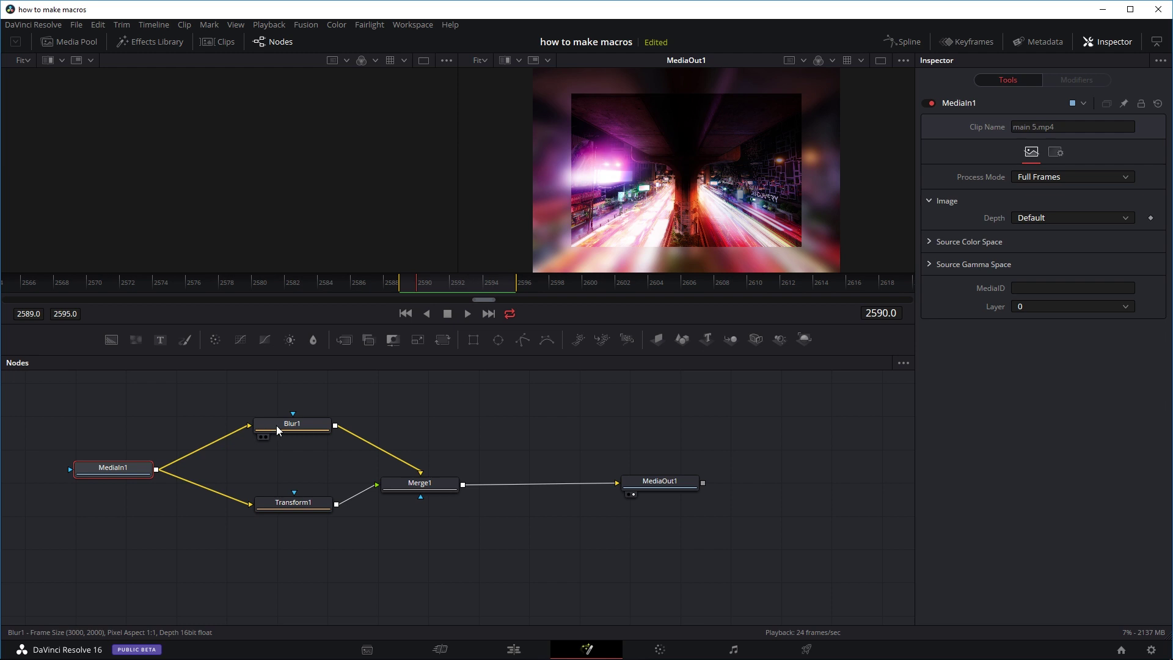
drag(276, 425, 269, 423)
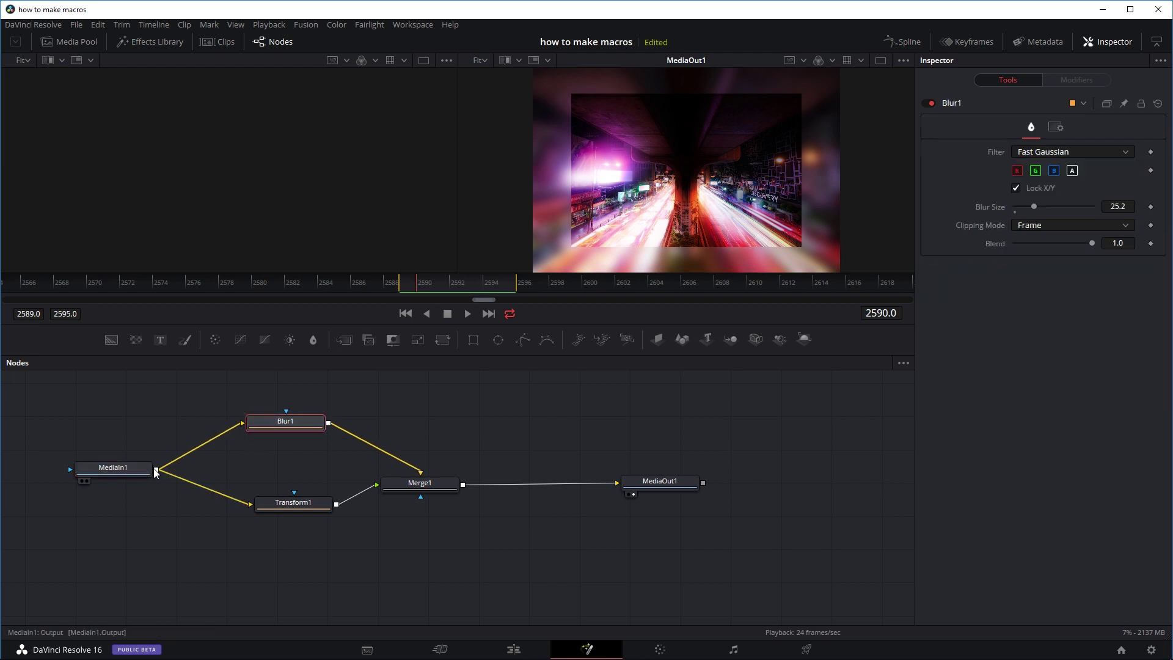
click(302, 502)
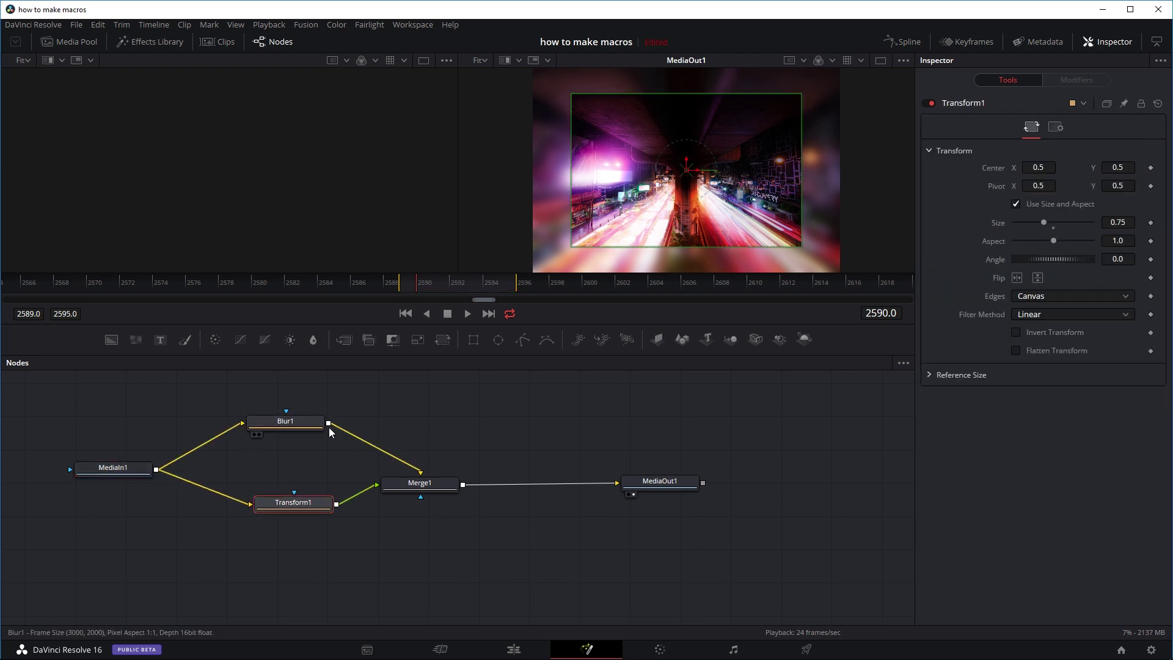
drag(433, 489, 444, 475)
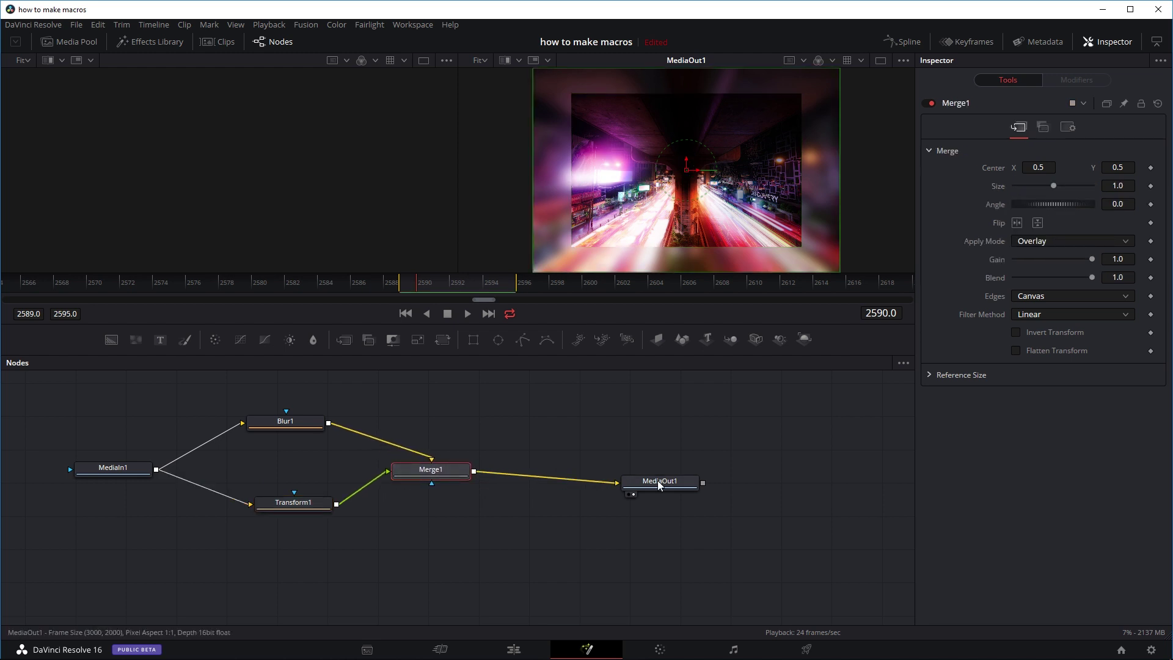
key(space)
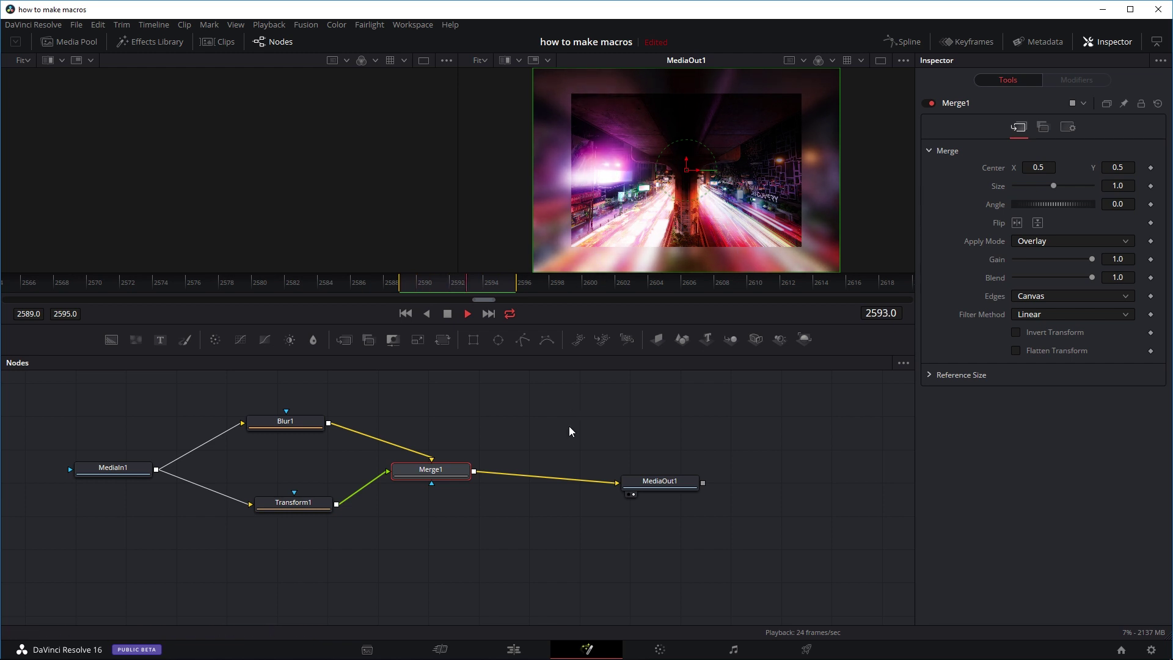
key(space)
Step: Create a macro from the Blur1, Transform1 and Merge1 nodes and name it test 2, keeping its editor clear of the nodes
drag(505, 392, 272, 533)
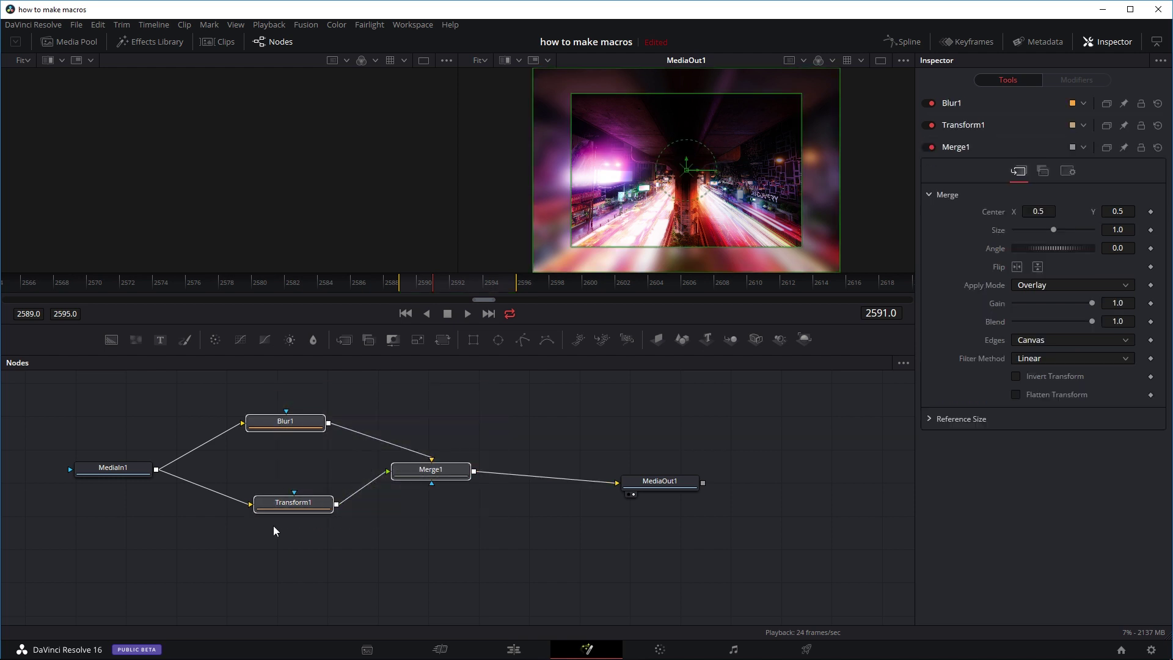
right_click(305, 433)
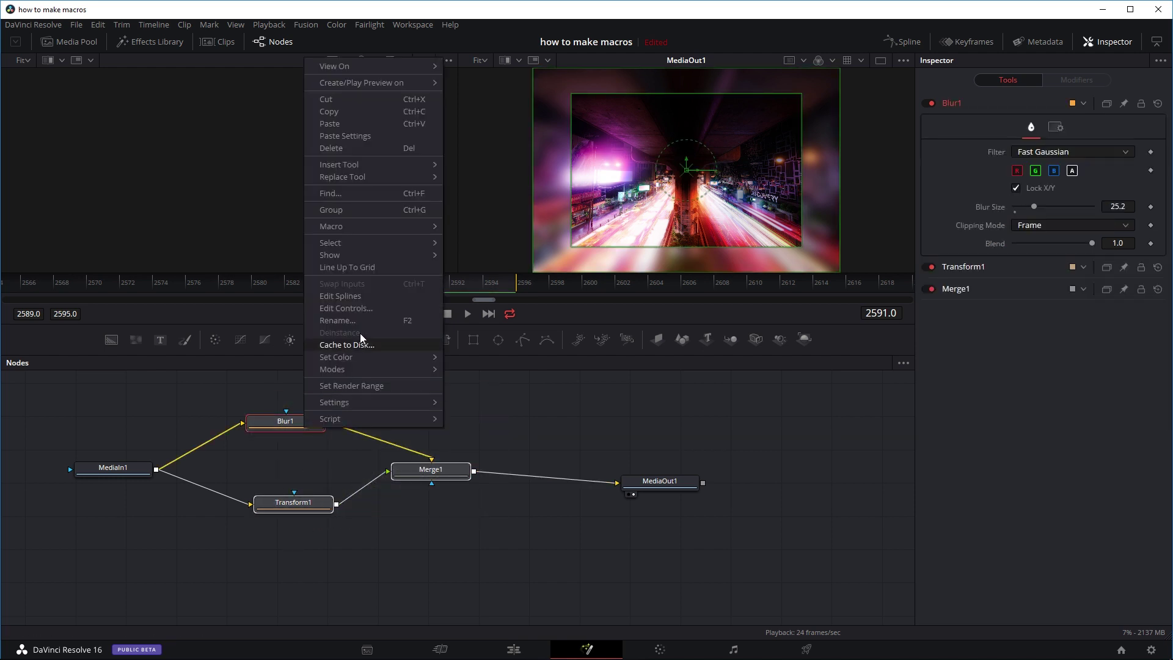
mouse_move(361, 228)
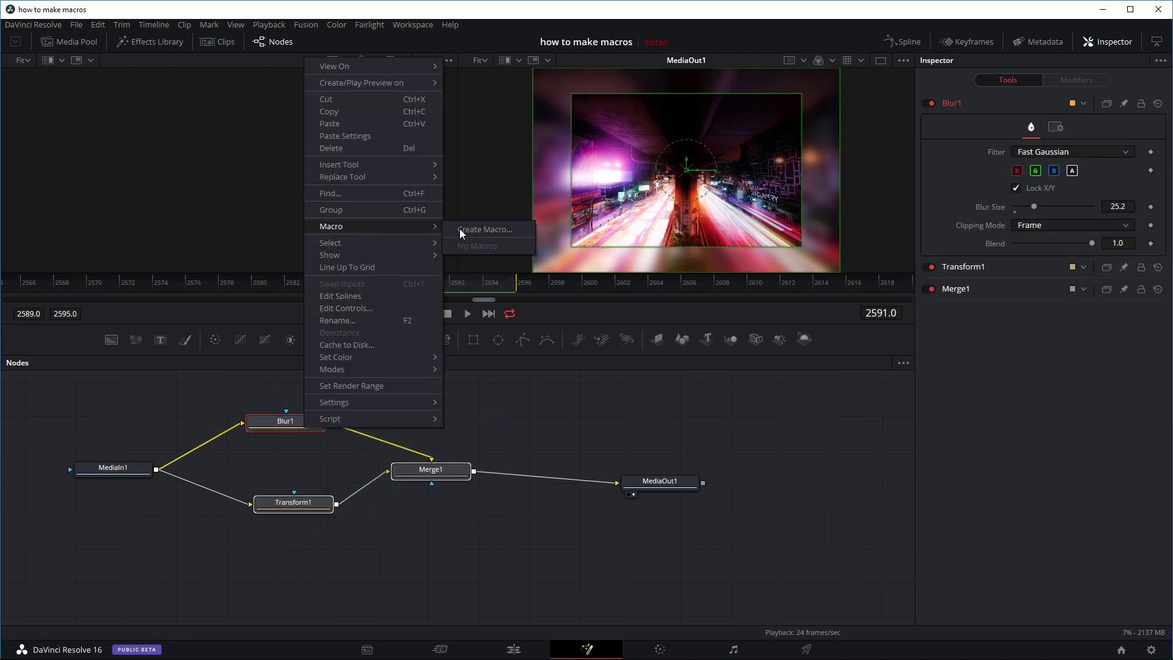
click(507, 231)
drag(651, 125, 652, 130)
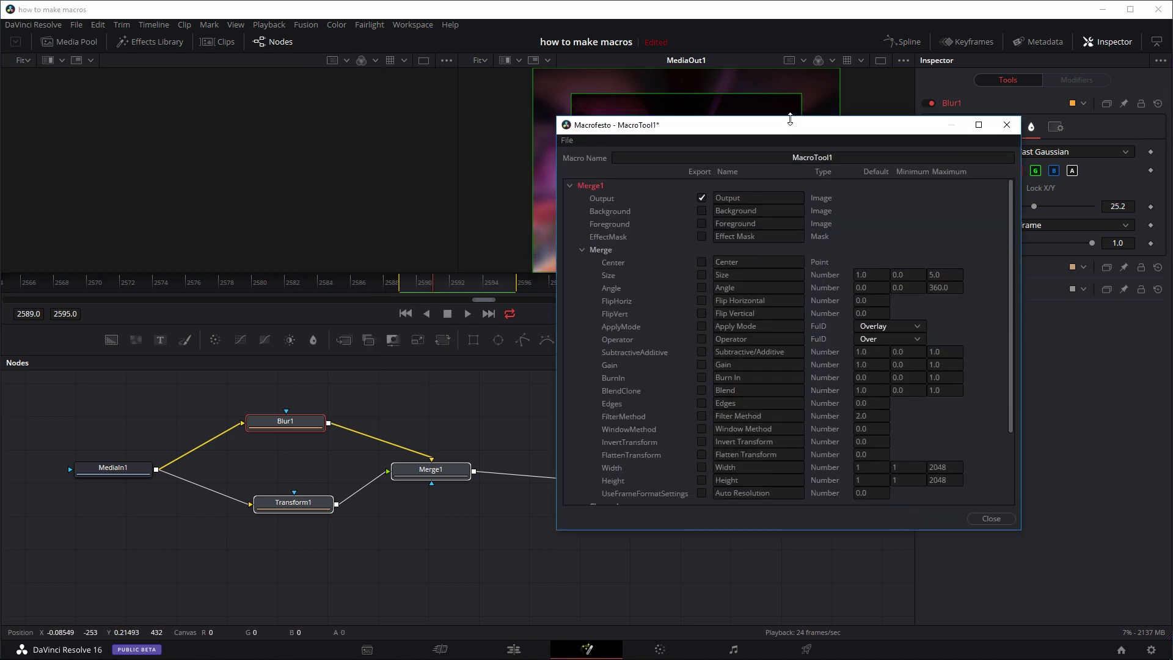
double_click(840, 152)
text(tes)
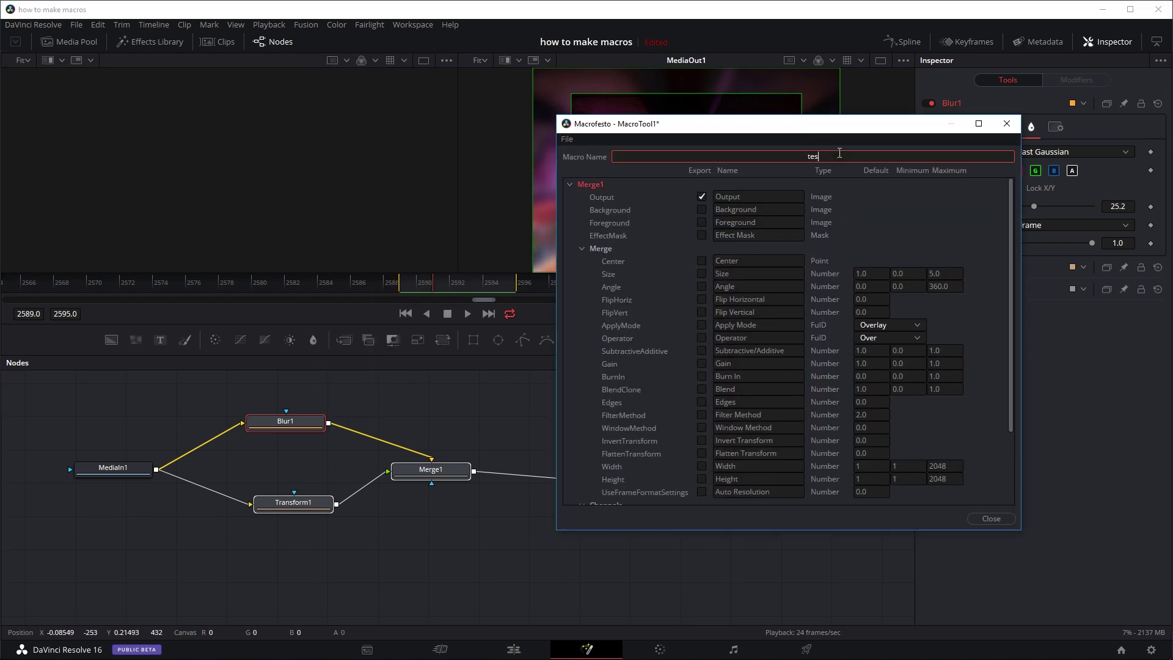
text(t 2)
drag(831, 133, 918, 127)
Step: Expand the Transform1 and Blur1 parameters in the test 2 macro and review the exported inputs and output
scroll(708, 309, down, 3)
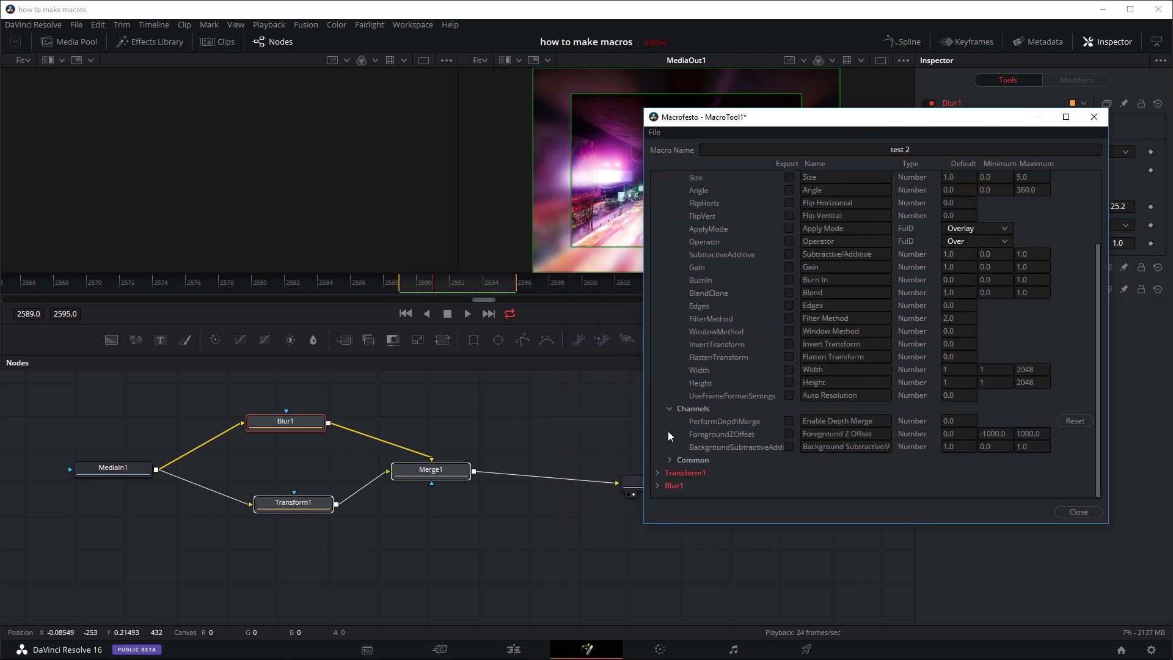
click(658, 472)
scroll(689, 394, down, 8)
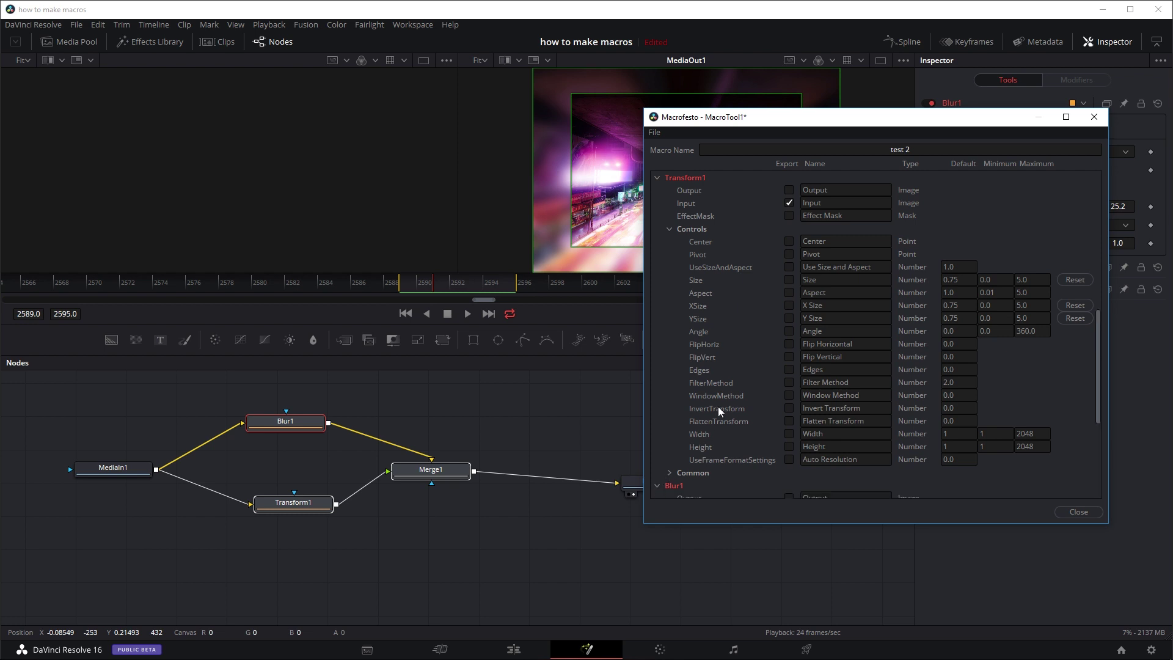
scroll(717, 410, up, 10)
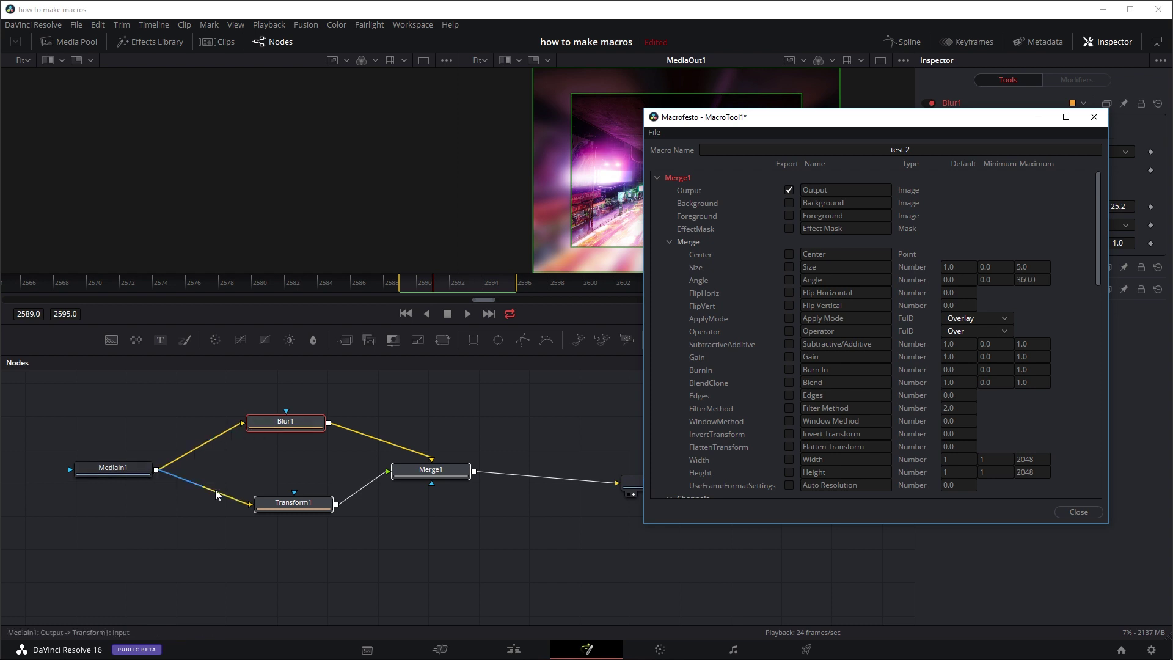
Step: Compare the exported Merge1 output and Transform1 and Blur1 inputs with the node connections, moving MediaIn1 slightly to check its two branches
scroll(768, 335, down, 10)
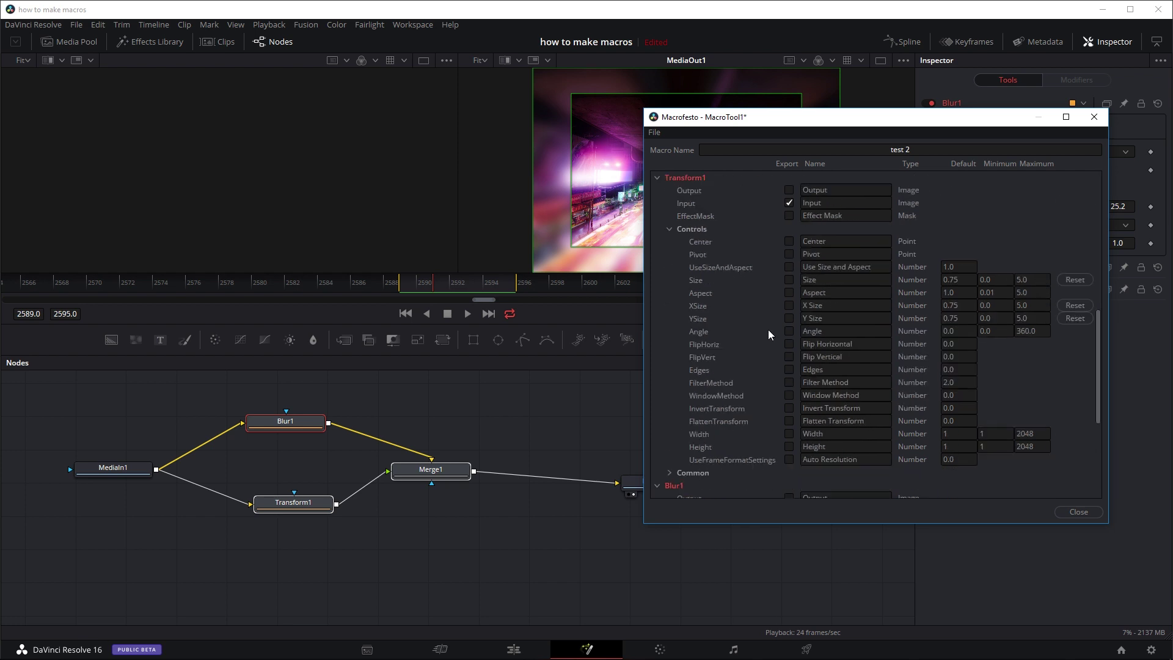
scroll(762, 328, up, 1)
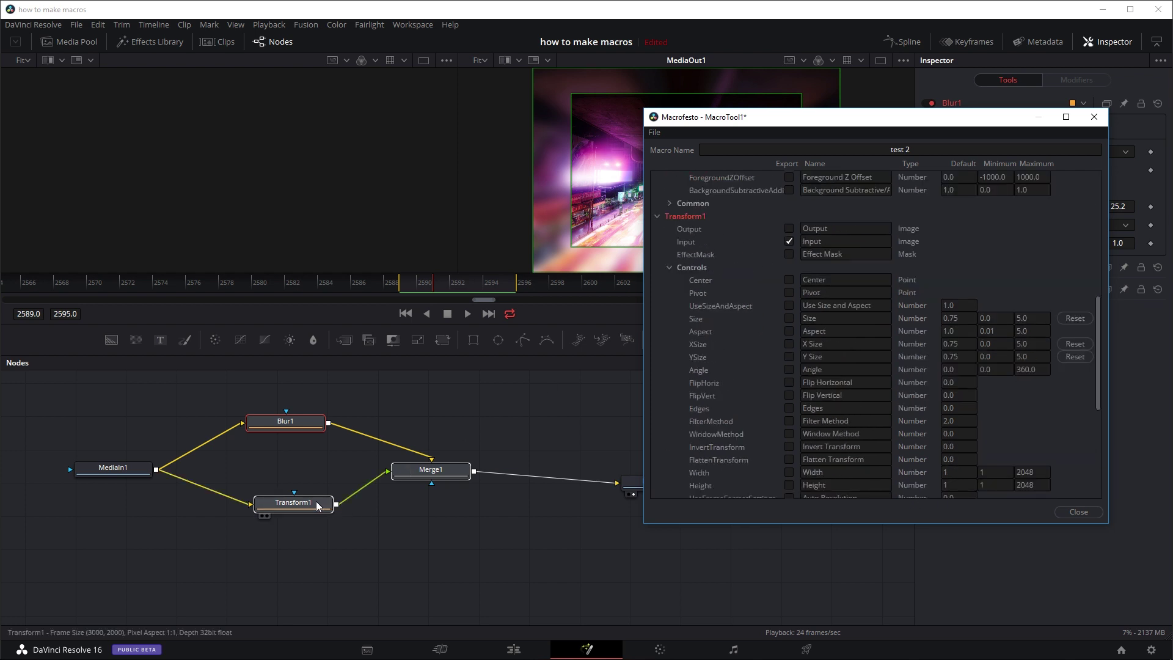
scroll(729, 328, down, 3)
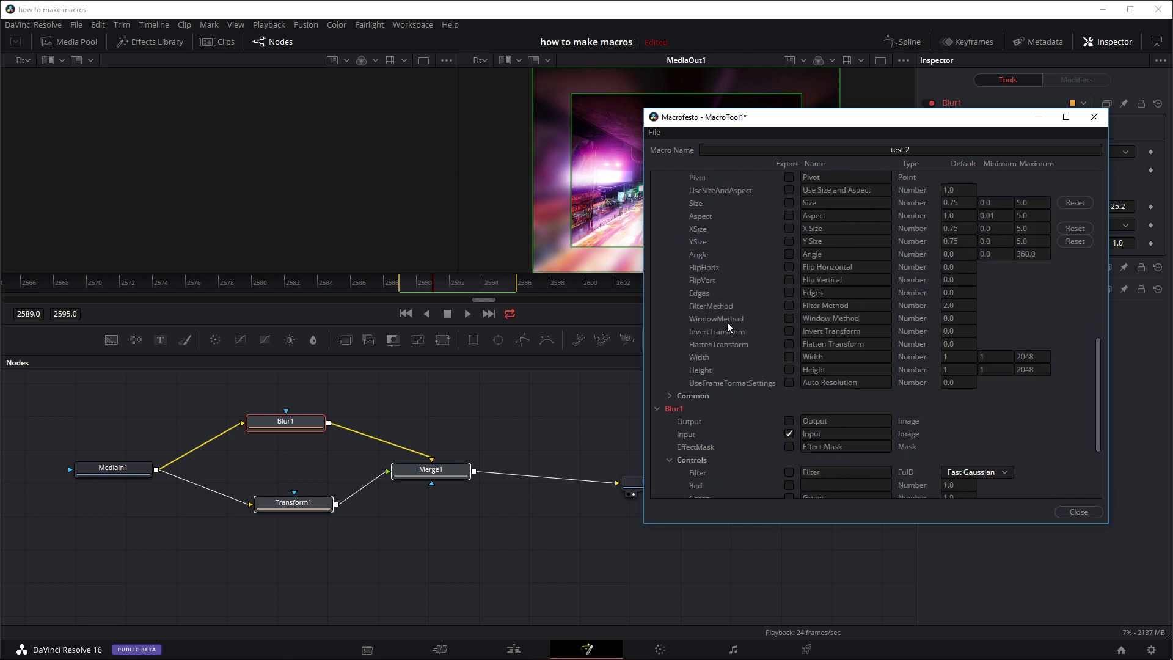
scroll(729, 328, down, 3)
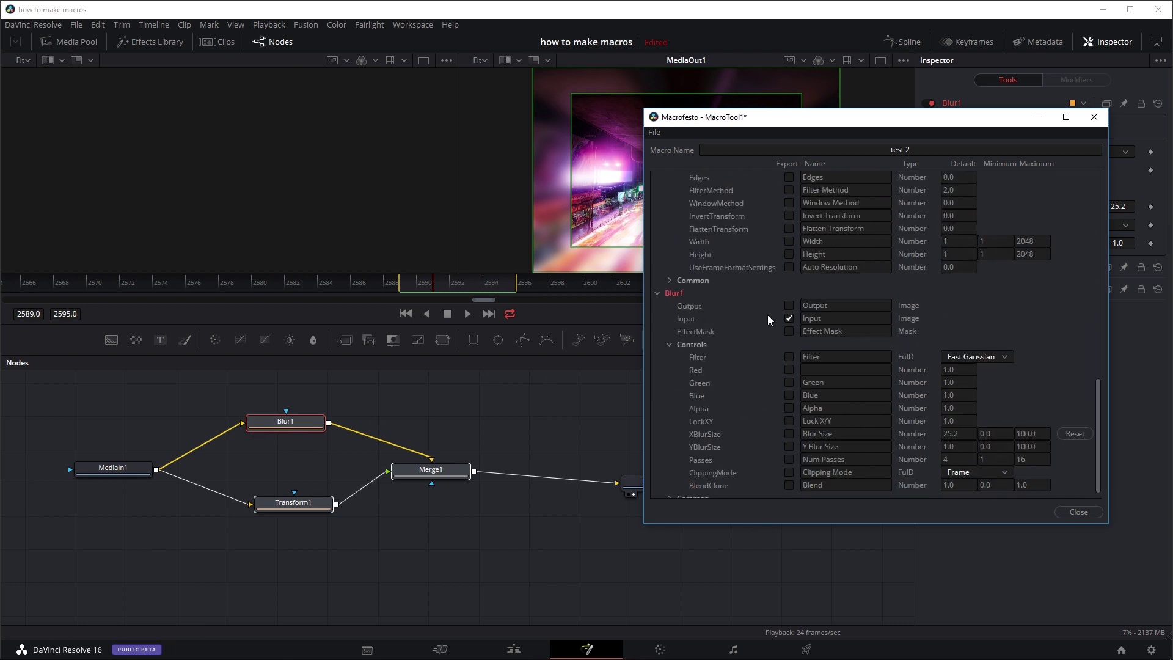
scroll(763, 309, up, 15)
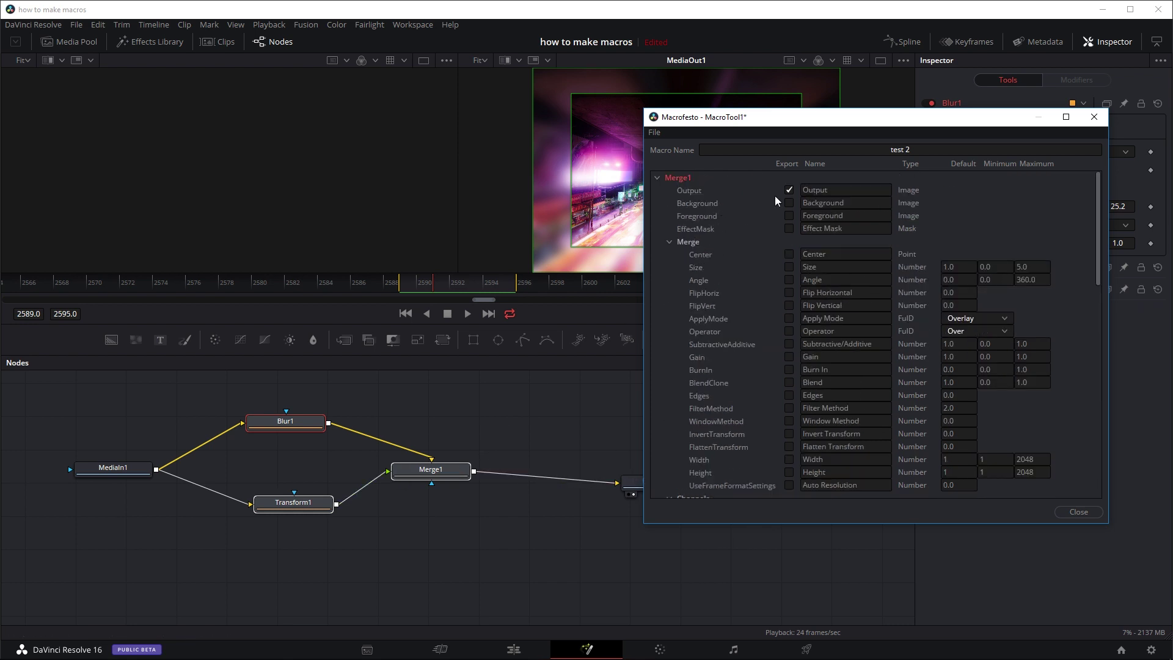
scroll(751, 289, down, 7)
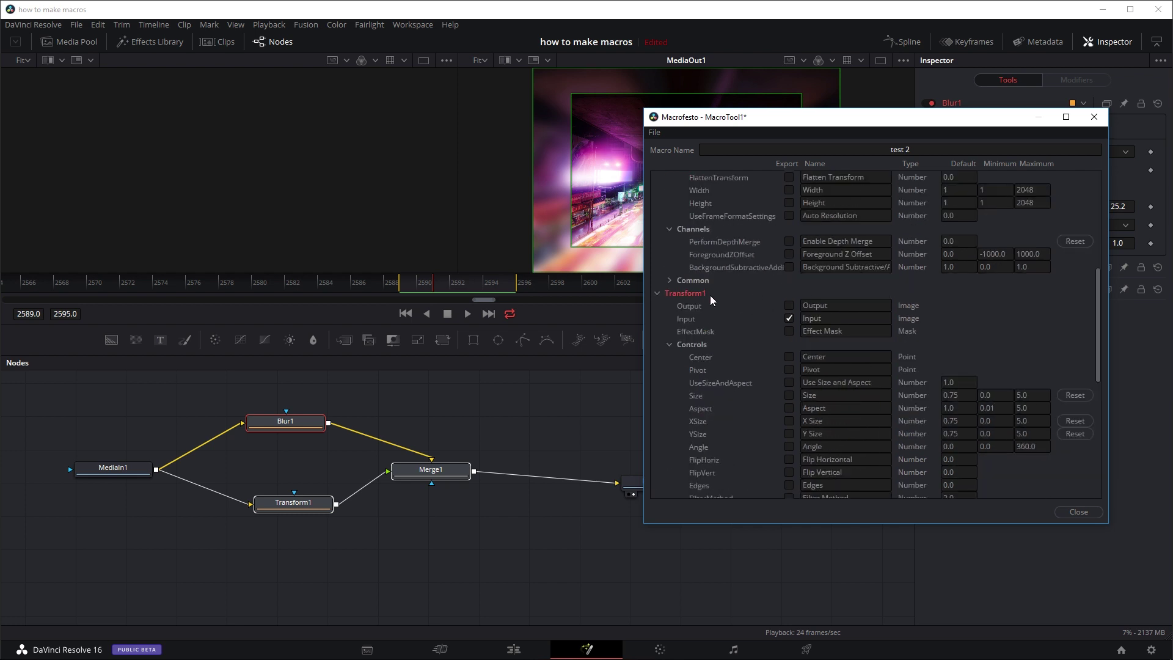
scroll(793, 320, up, 3)
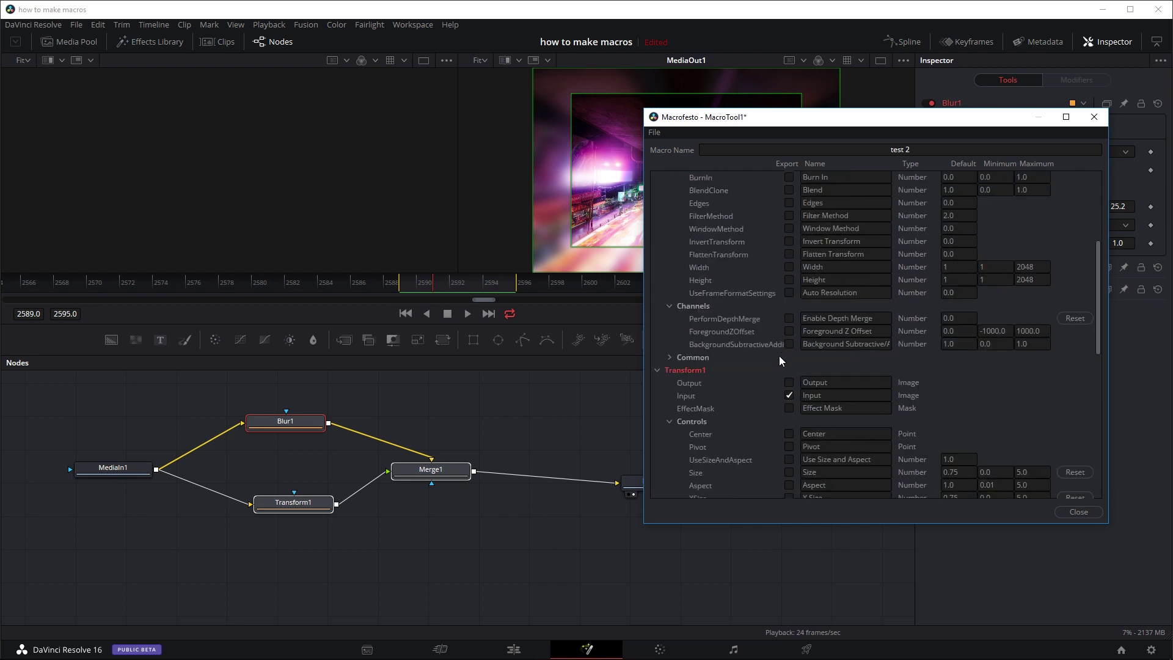
scroll(821, 393, up, 7)
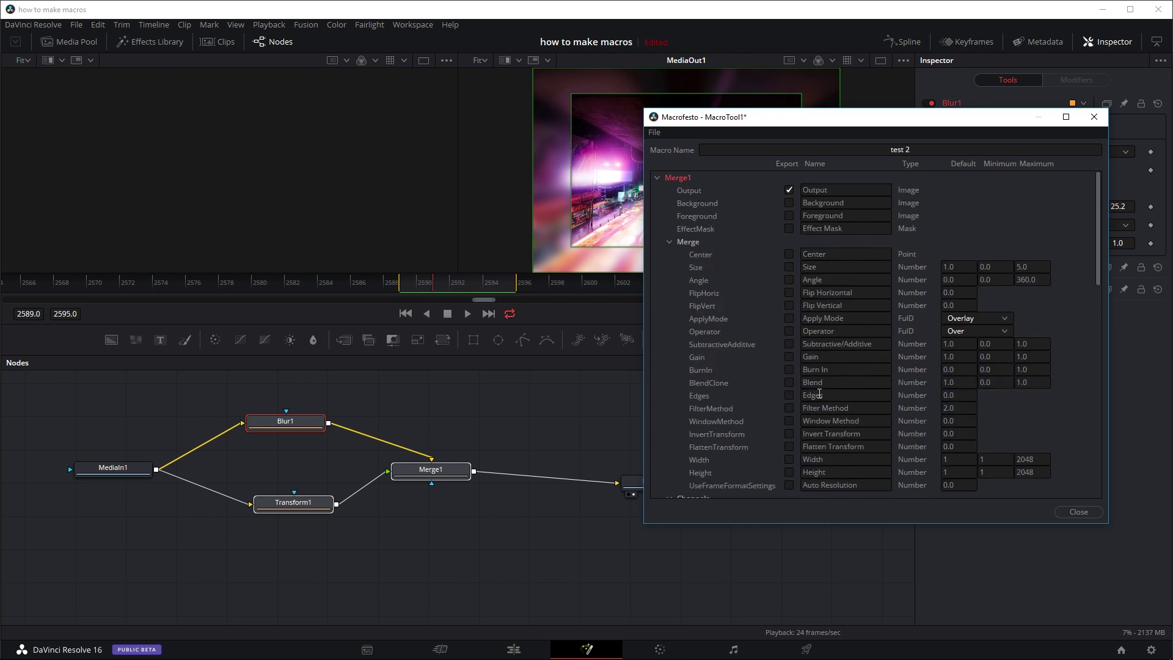
scroll(819, 393, down, 20)
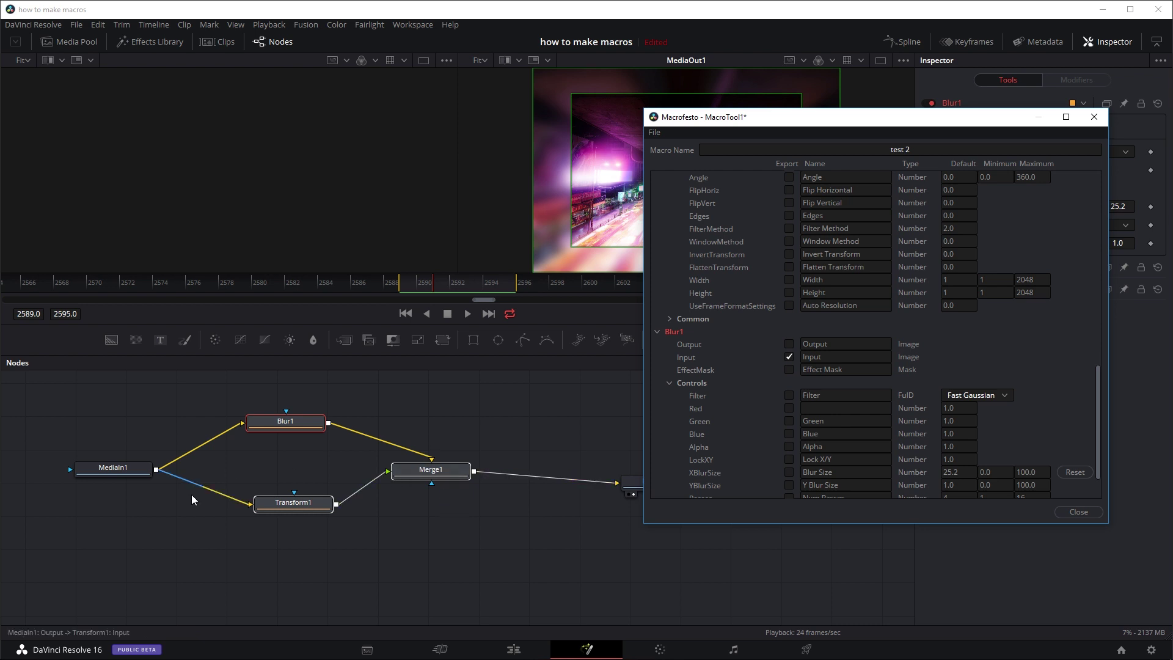
click(174, 469)
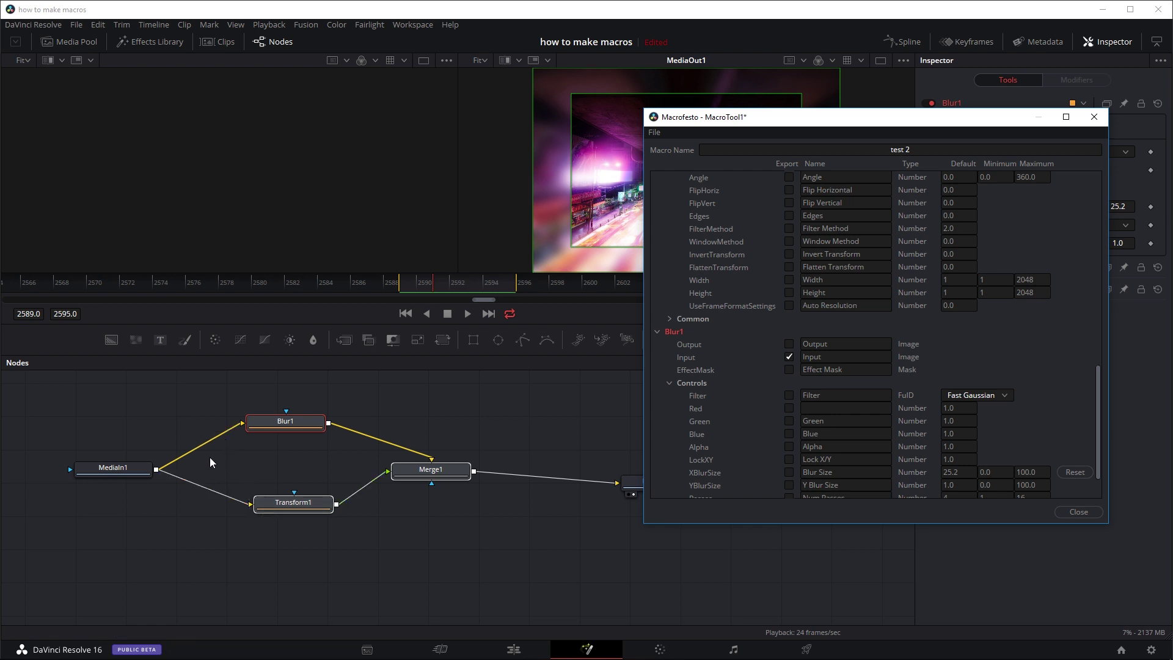
drag(113, 467, 100, 444)
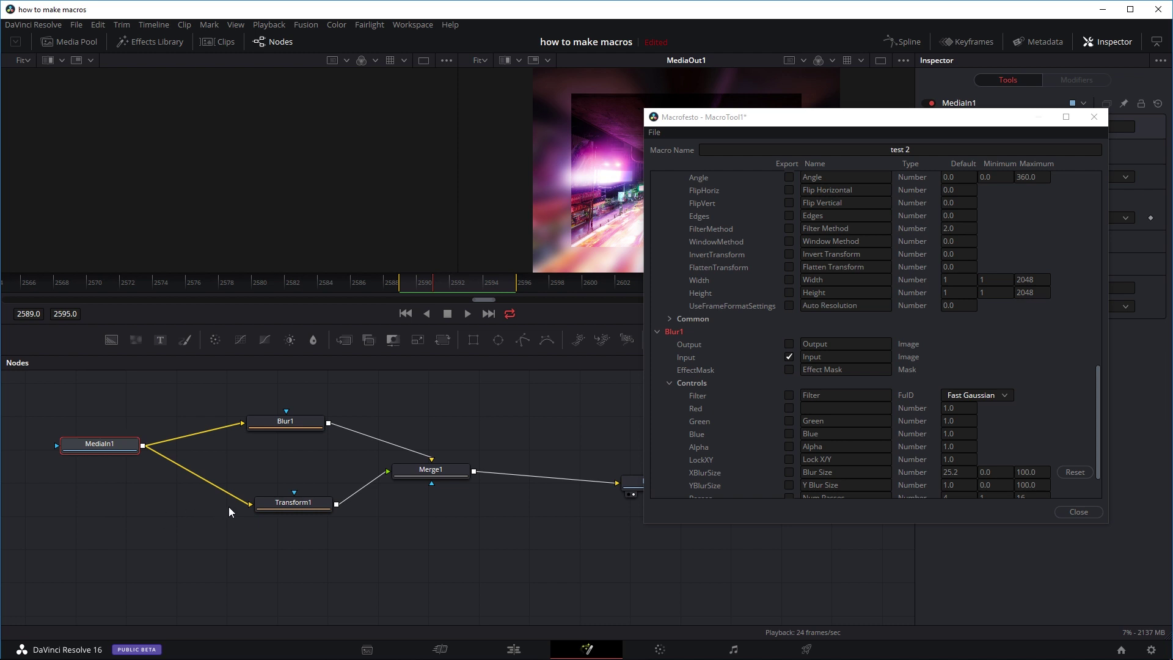
Step: Rename the exported Input of Transform1 as "transform input" in the test 2 macro
scroll(801, 336, up, 4)
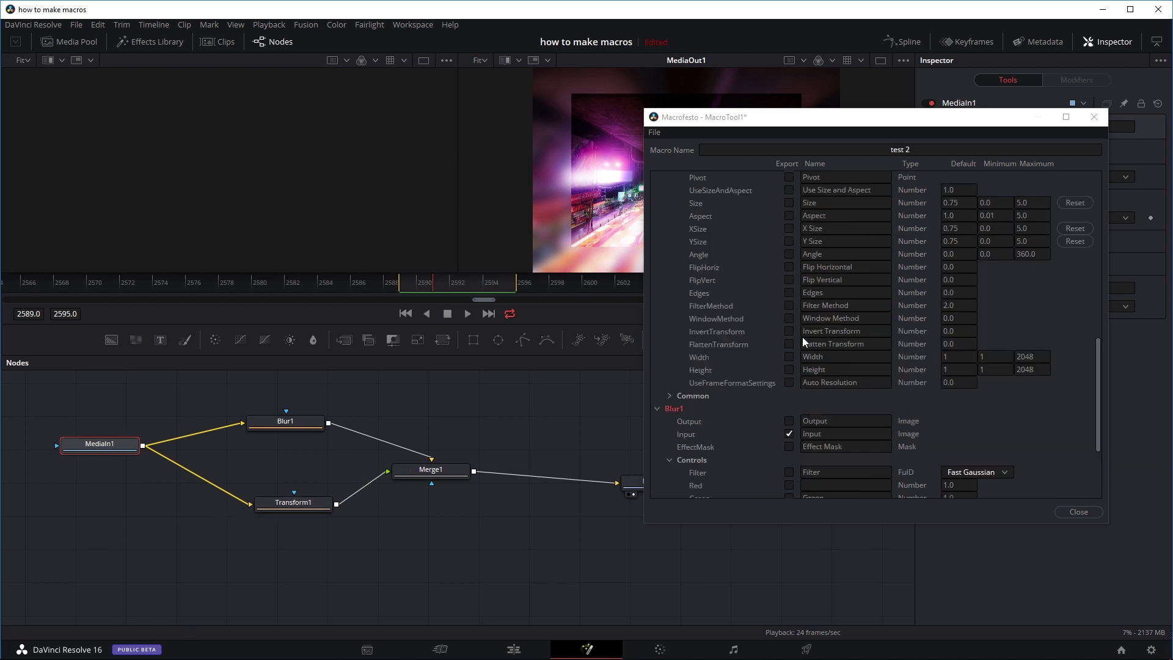
scroll(827, 276, up, 2)
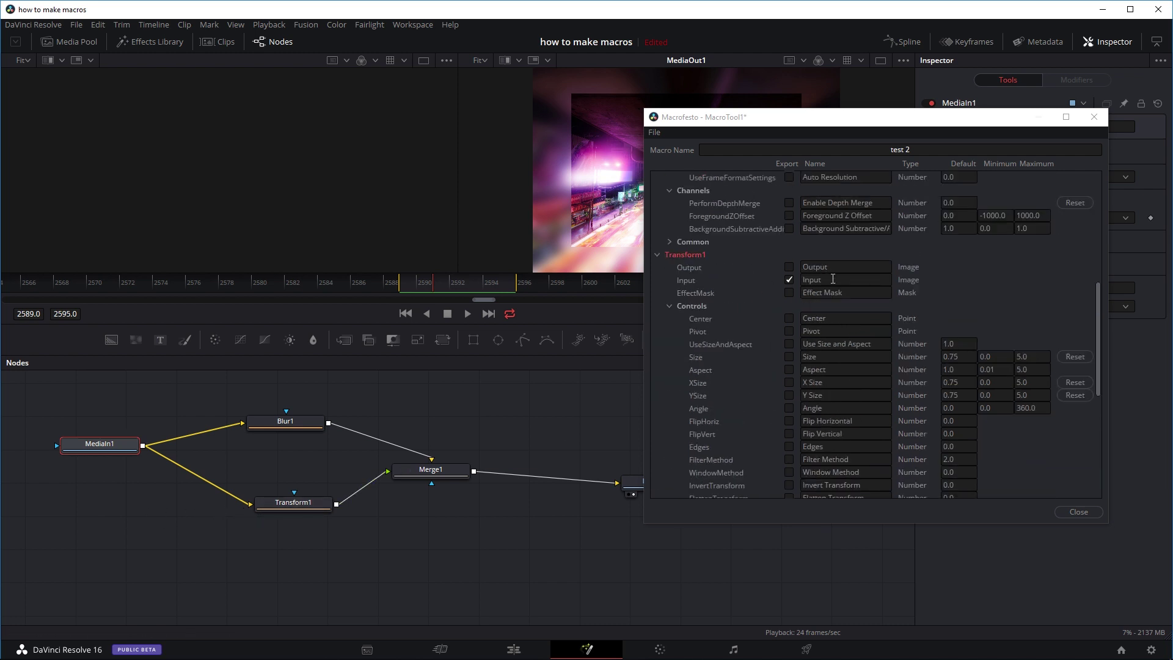
click(832, 279)
double_click(845, 280)
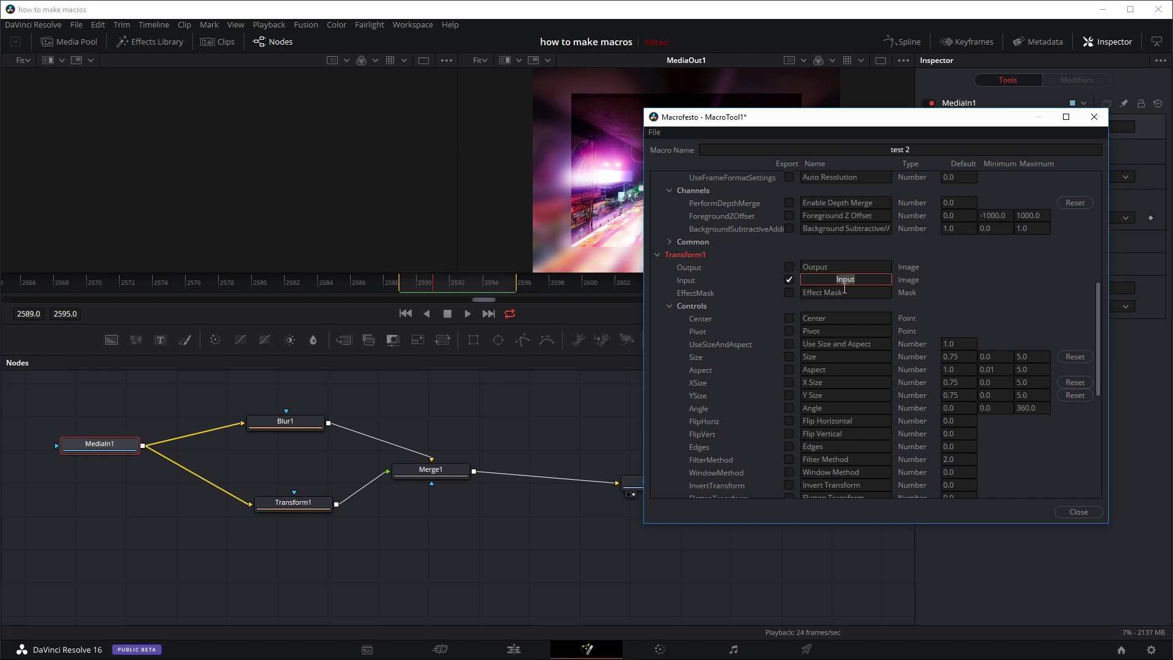
text(transform input)
Step: Rename the exported Input of Blur1 as "blur input" in the test 2 macro
scroll(752, 357, down, 5)
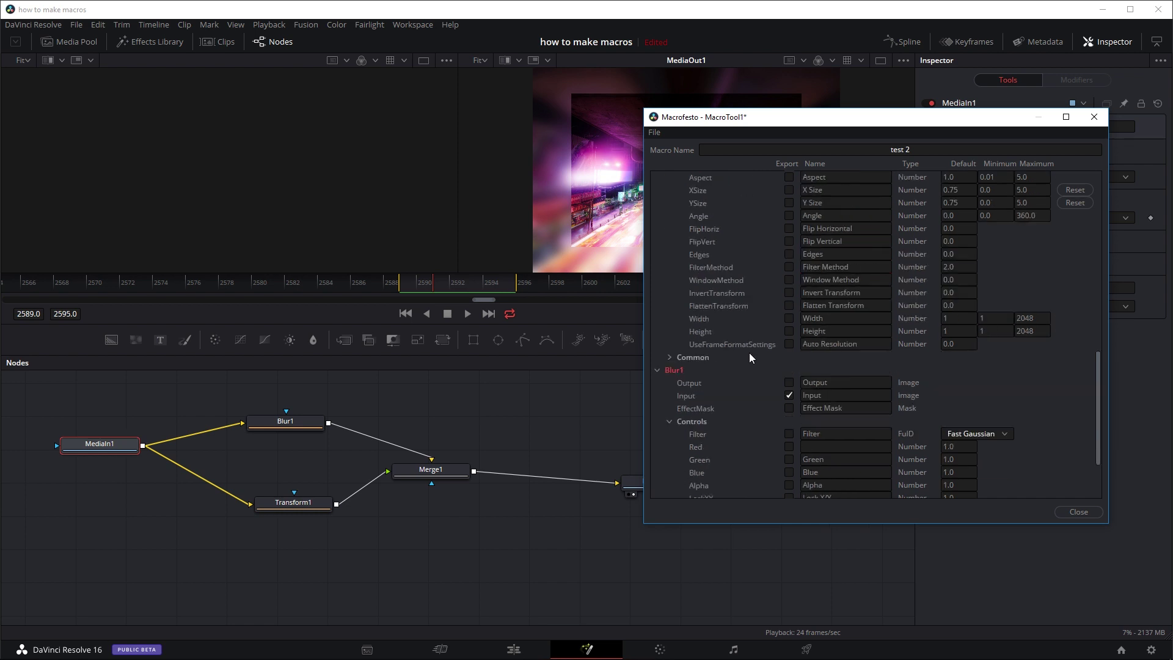
double_click(830, 317)
text(b)
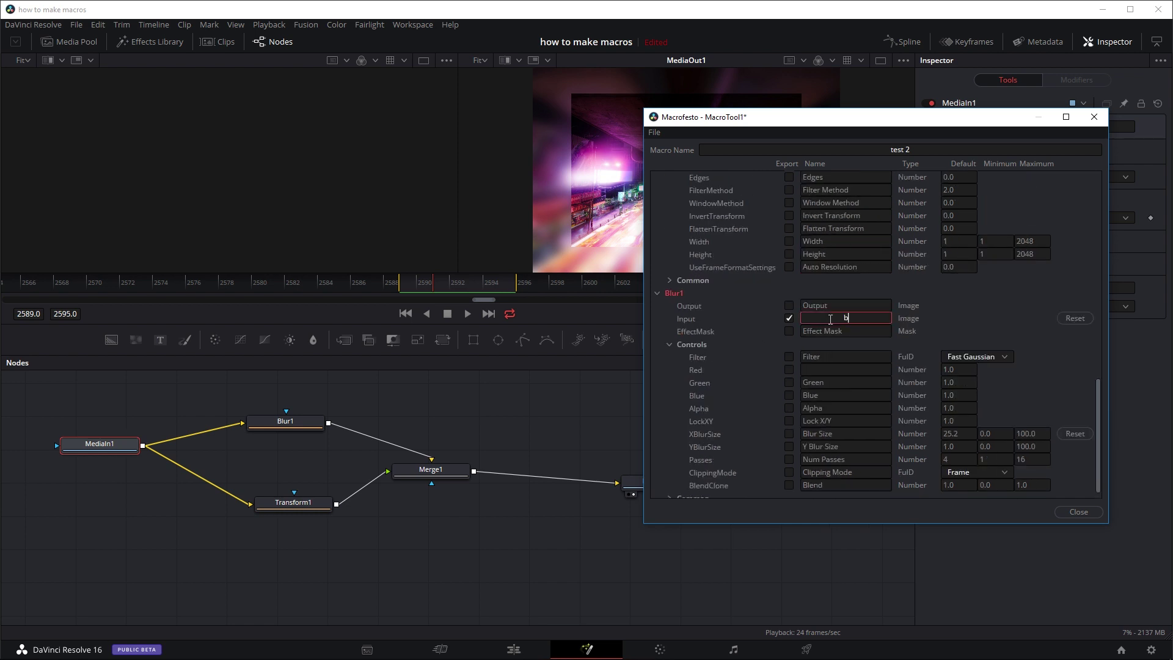
text(lur input)
Step: Close the macro editor, saving the macro as test 2 in the test folder on the Desktop
click(1077, 512)
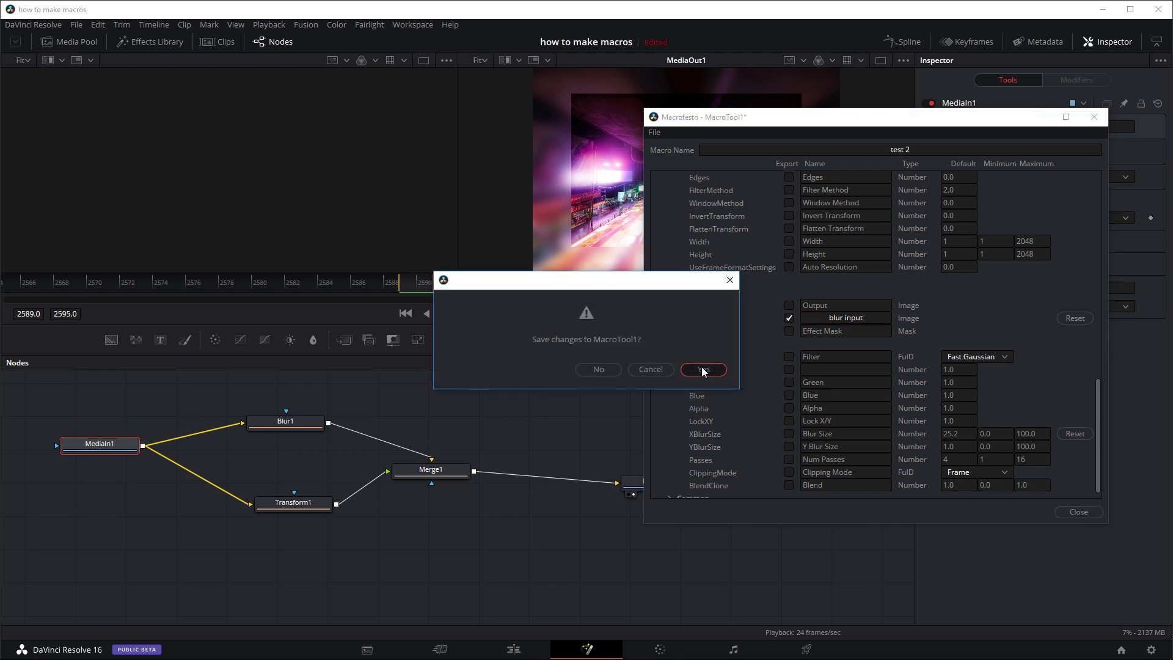
click(702, 368)
click(253, 403)
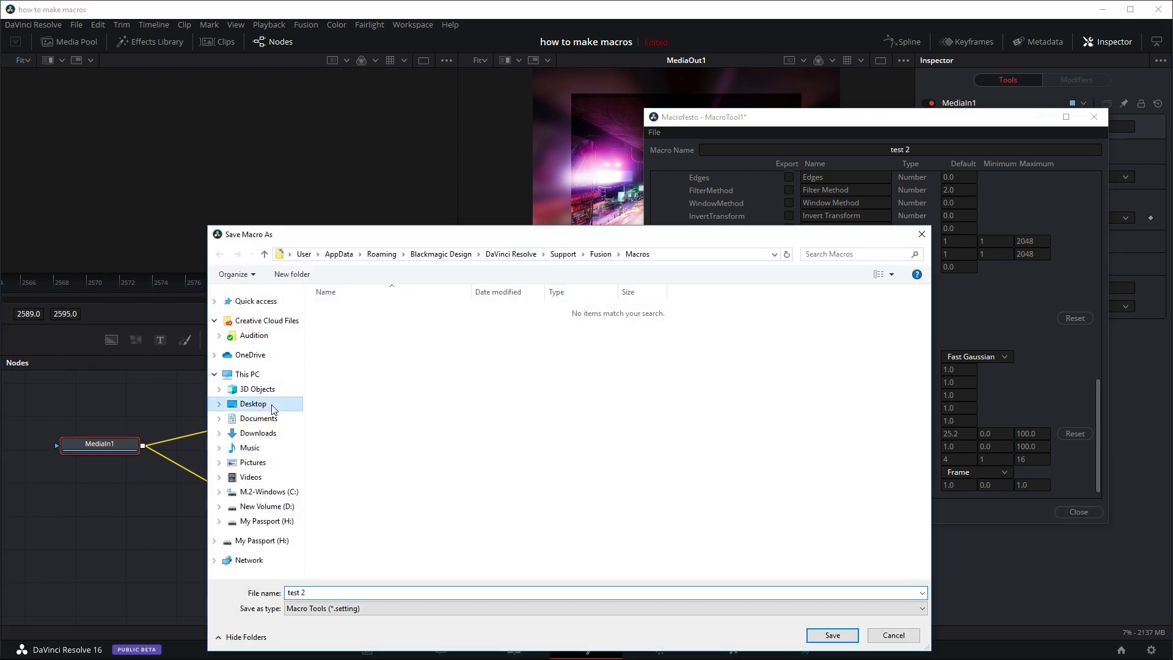
double_click(354, 400)
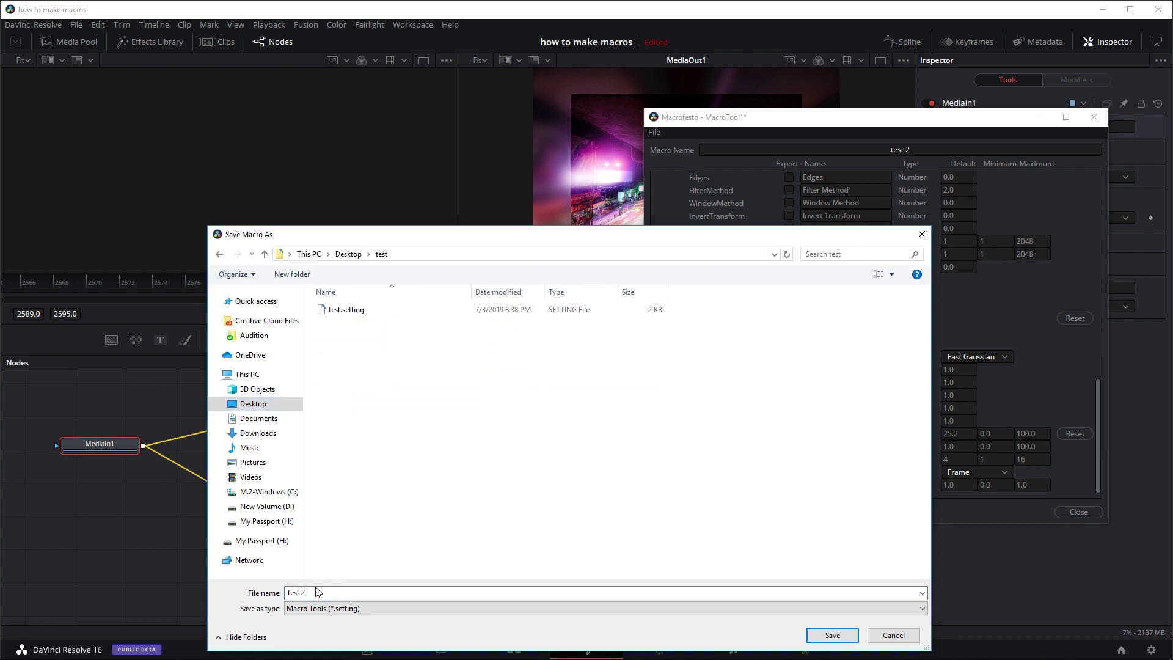
click(834, 637)
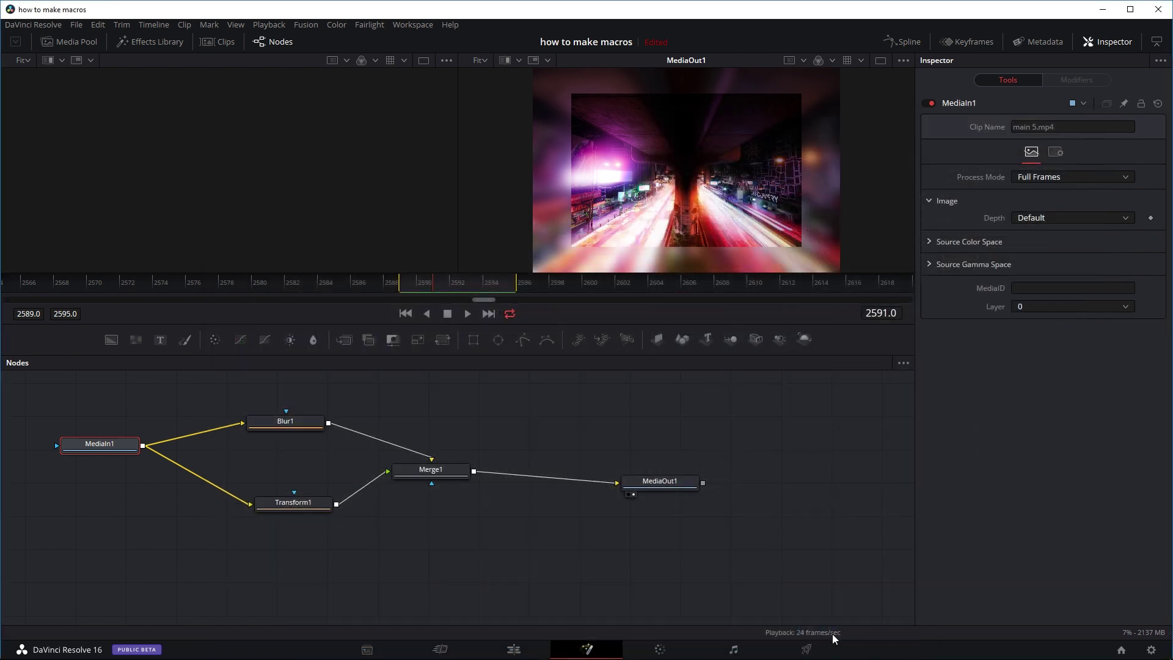
Step: Switch to the test folder in File Explorer, add test 2.setting to the node graph below Transform1, and close the folder window
key(alt+Tab)
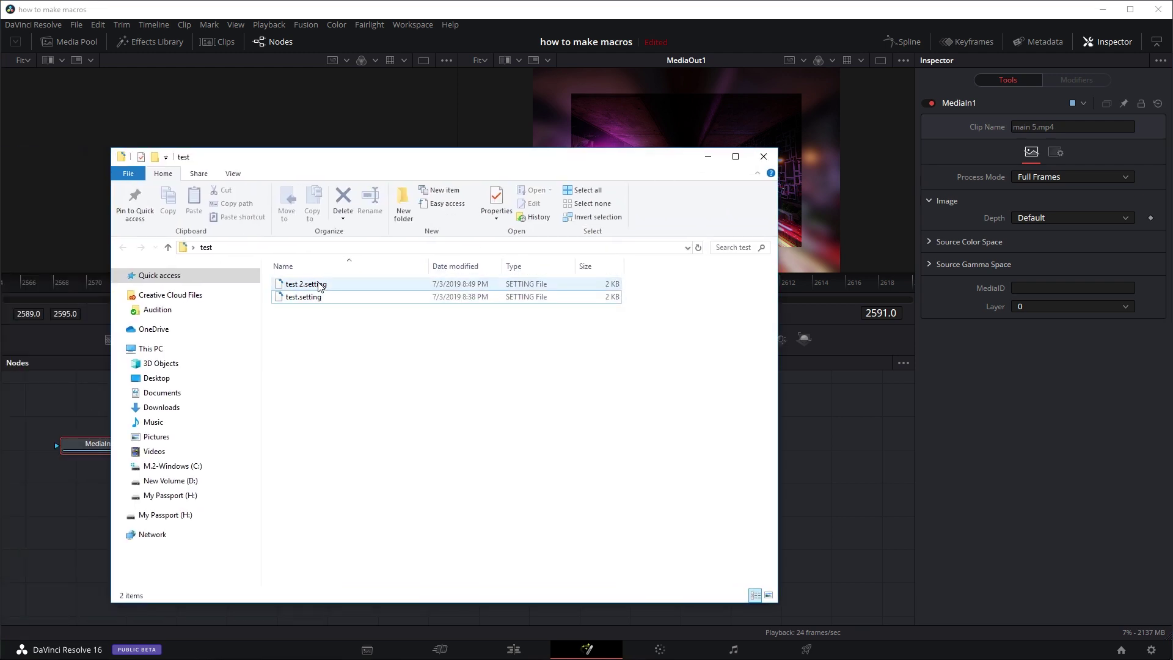
drag(391, 157, 72, 159)
drag(152, 282, 537, 568)
key(alt+F4)
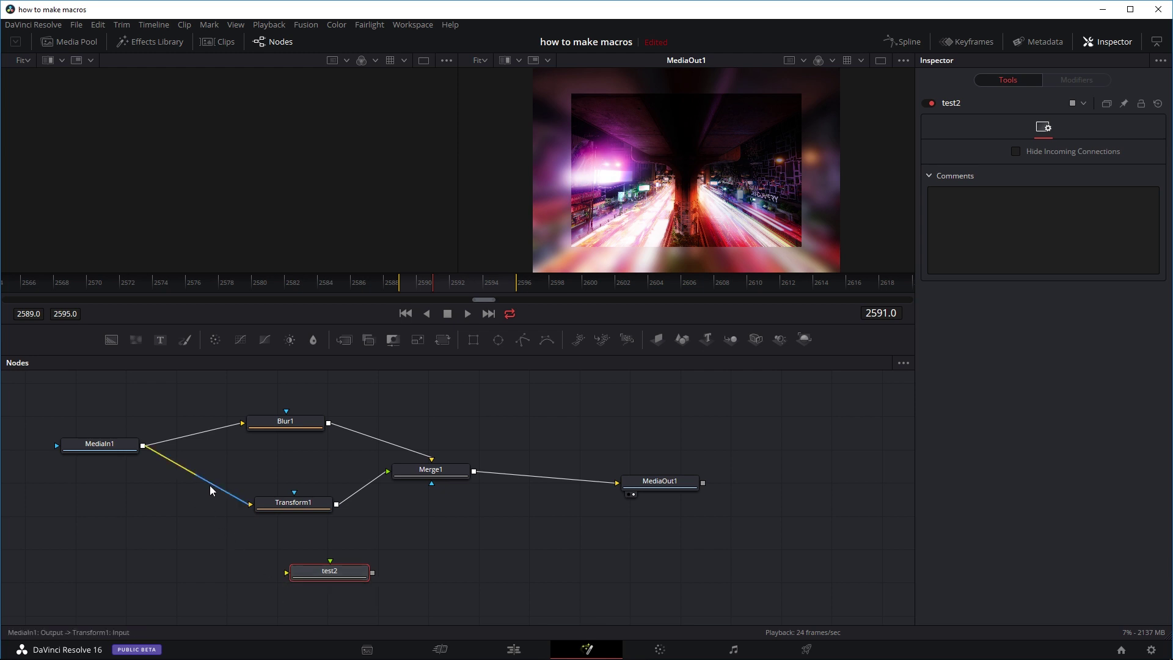
Step: Disconnect MediaIn1 from Blur1 and Transform1 and connect it to both the blur input and the transform input of test2
drag(210, 485, 299, 573)
click(193, 433)
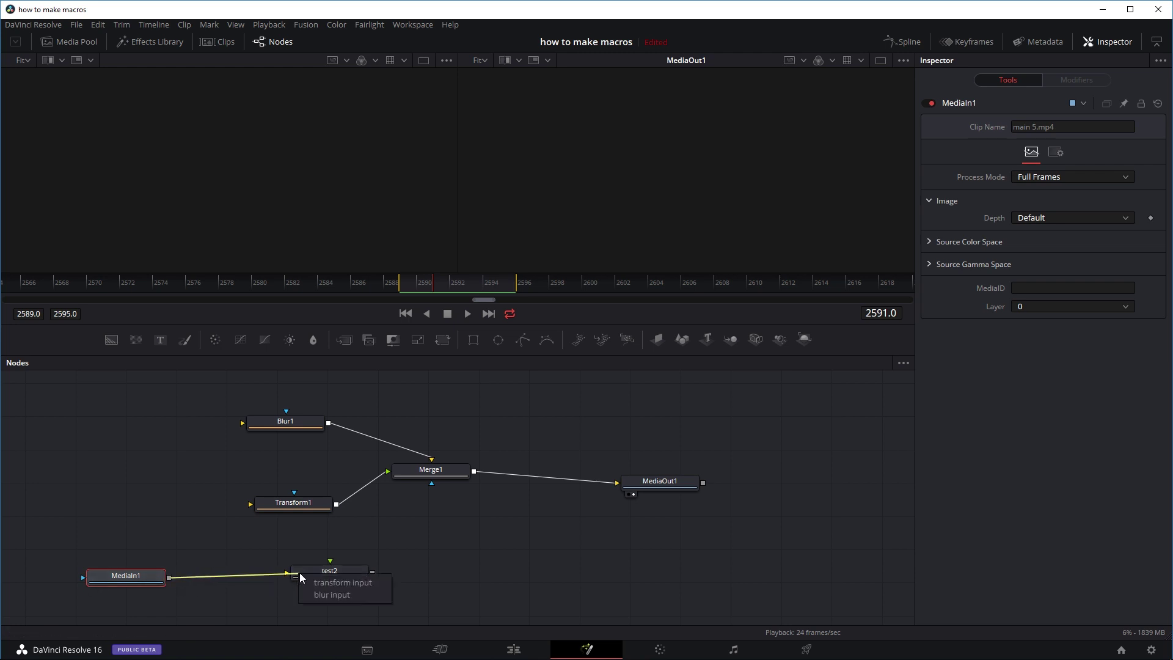
click(323, 593)
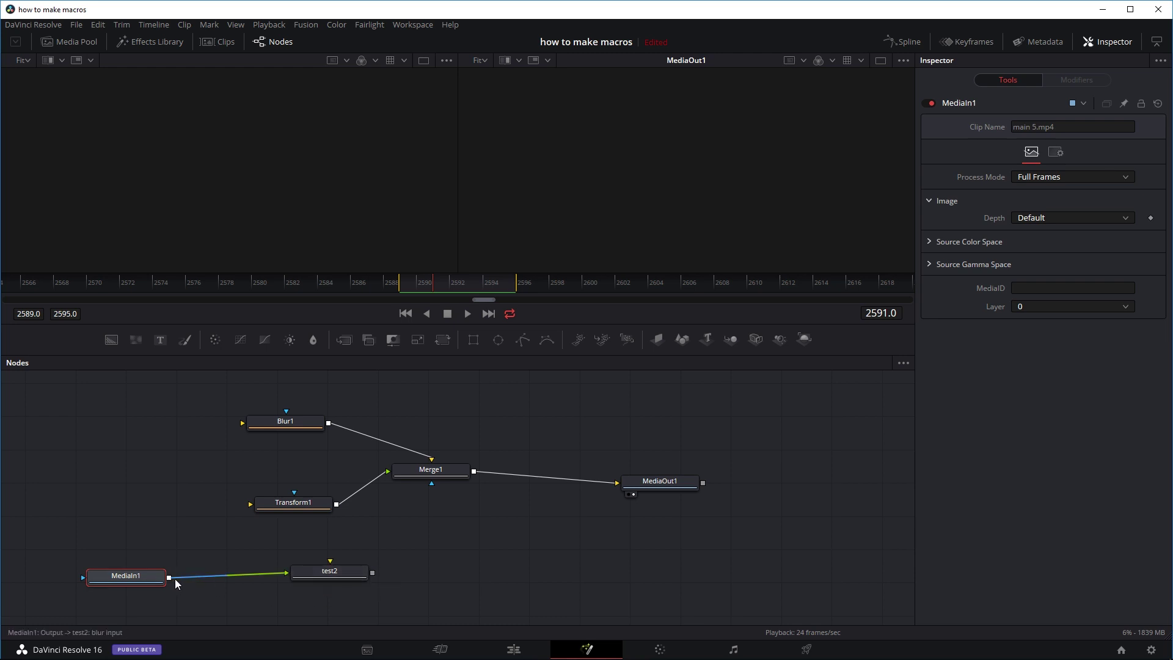
drag(168, 578, 330, 572)
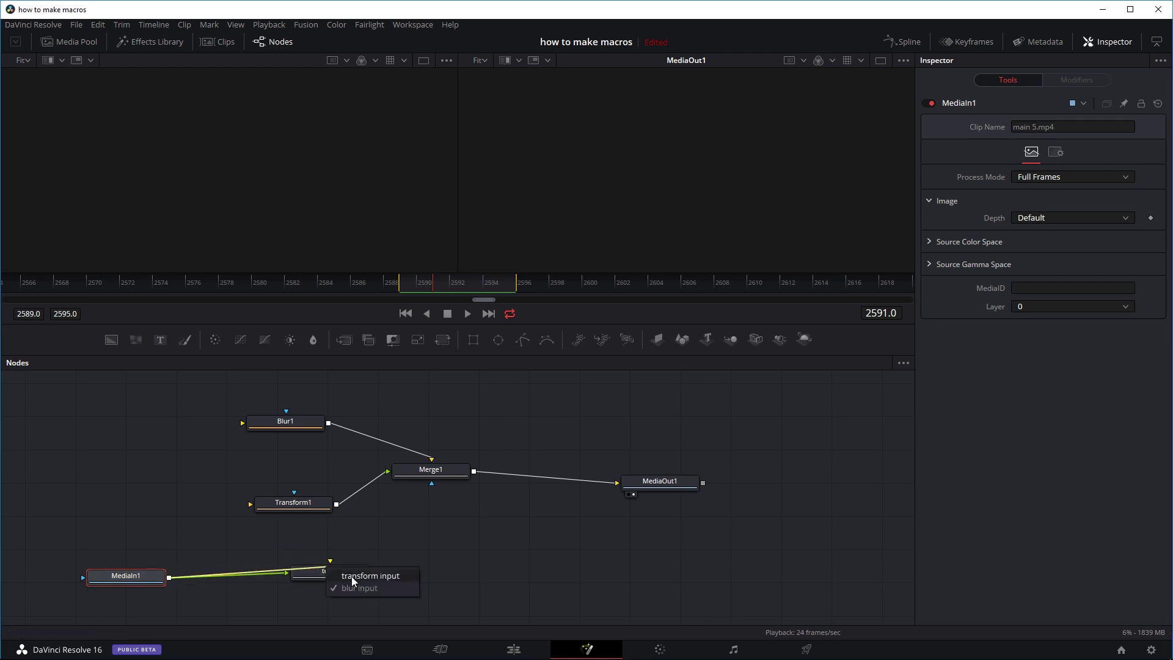
click(350, 577)
click(328, 578)
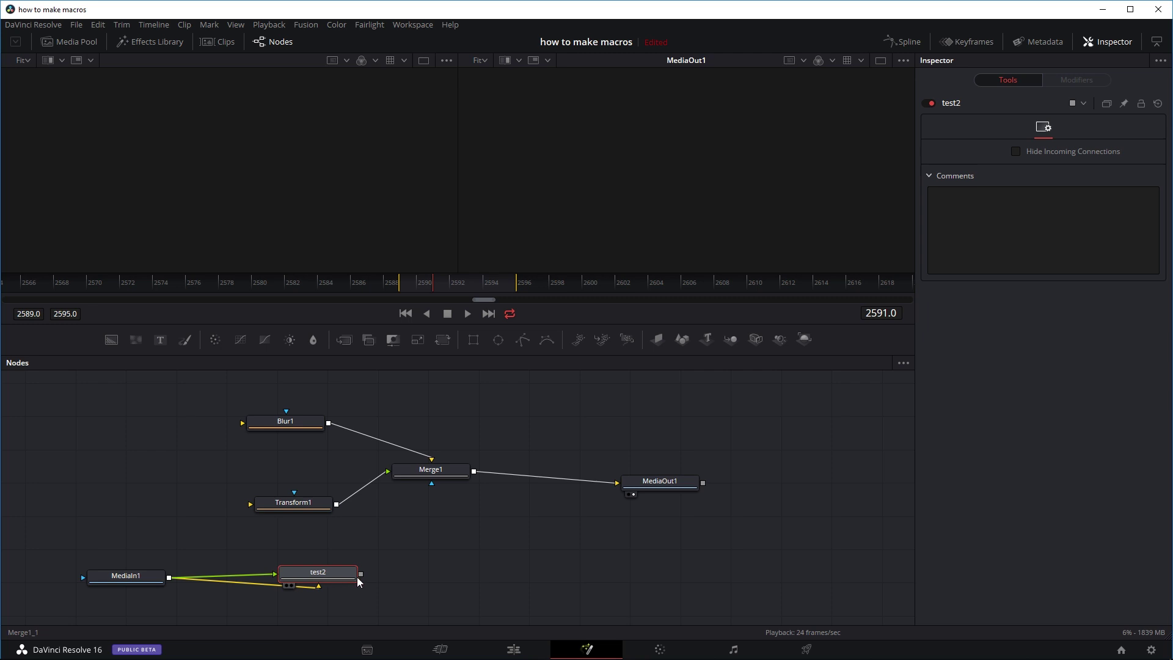
Step: Feed MediaOut1 from test2 instead of Merge1, play the result, and select the original Blur1, Transform1 and Merge1 nodes before stopping playback
drag(536, 479, 493, 507)
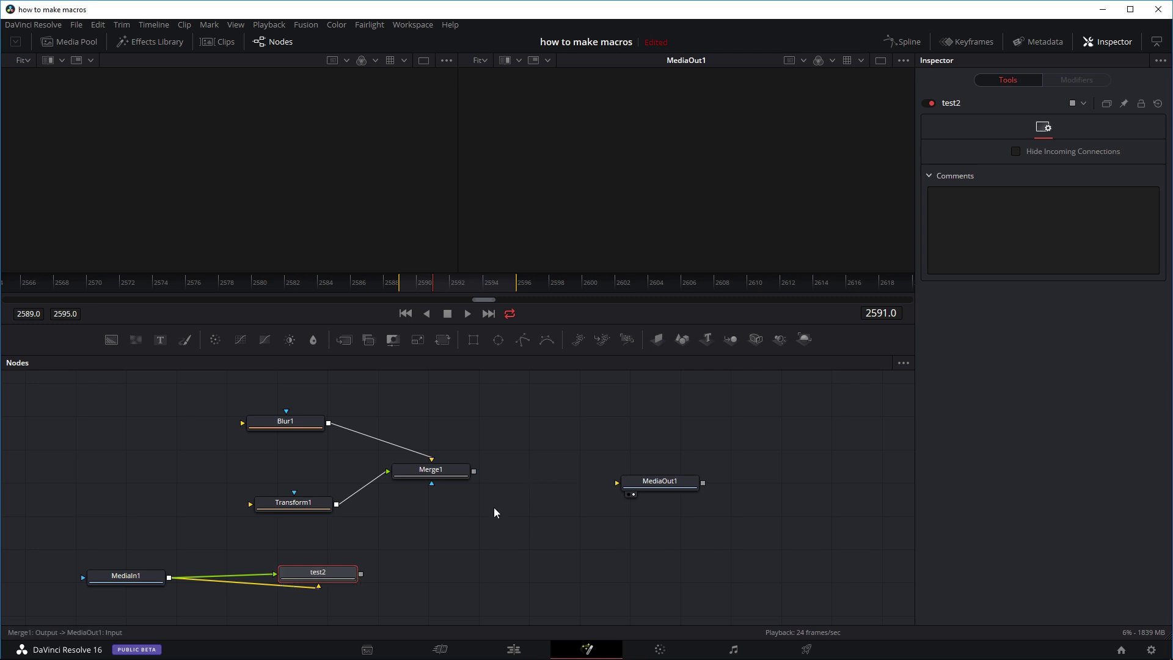
drag(360, 574, 657, 482)
key(space)
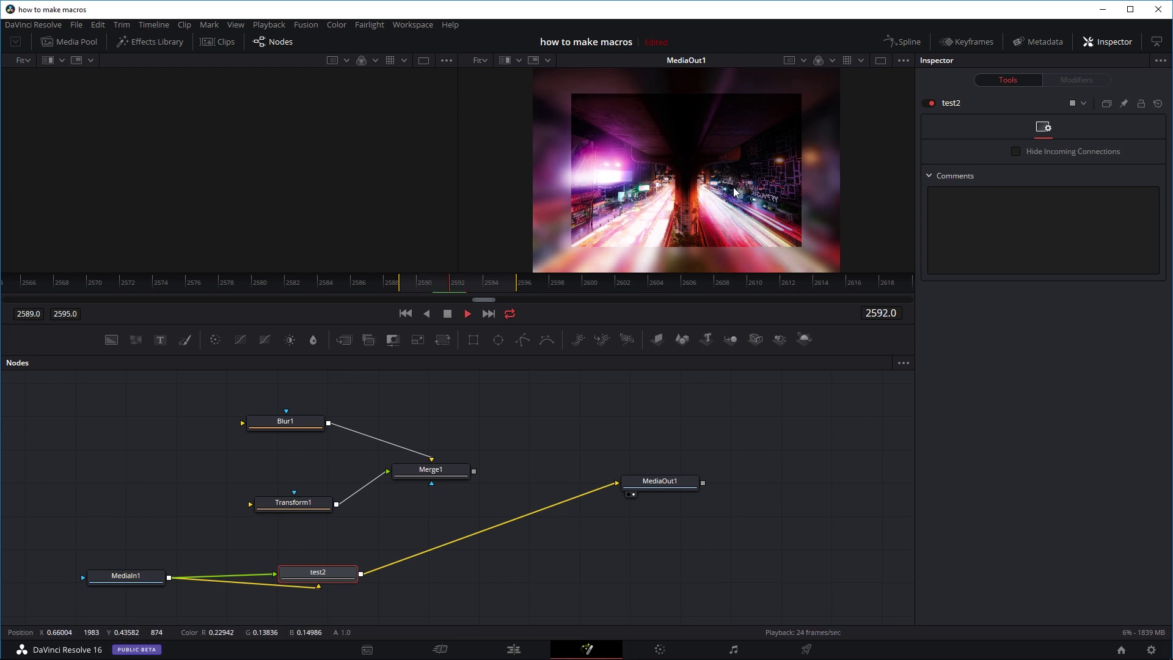
drag(482, 394, 274, 508)
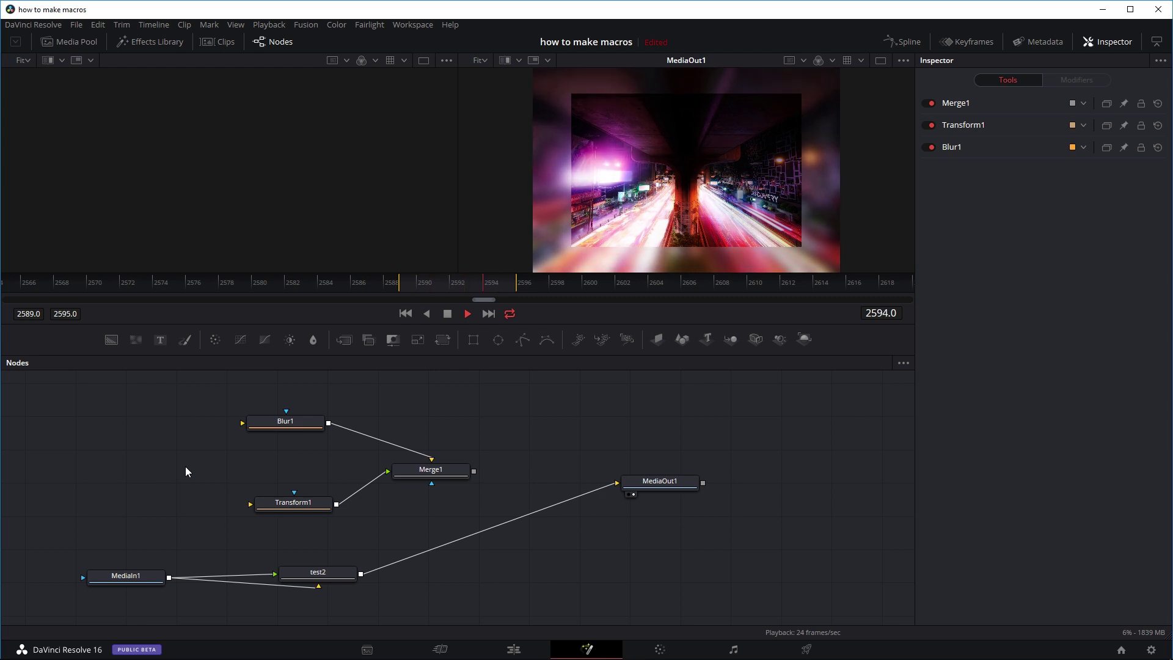
key(space)
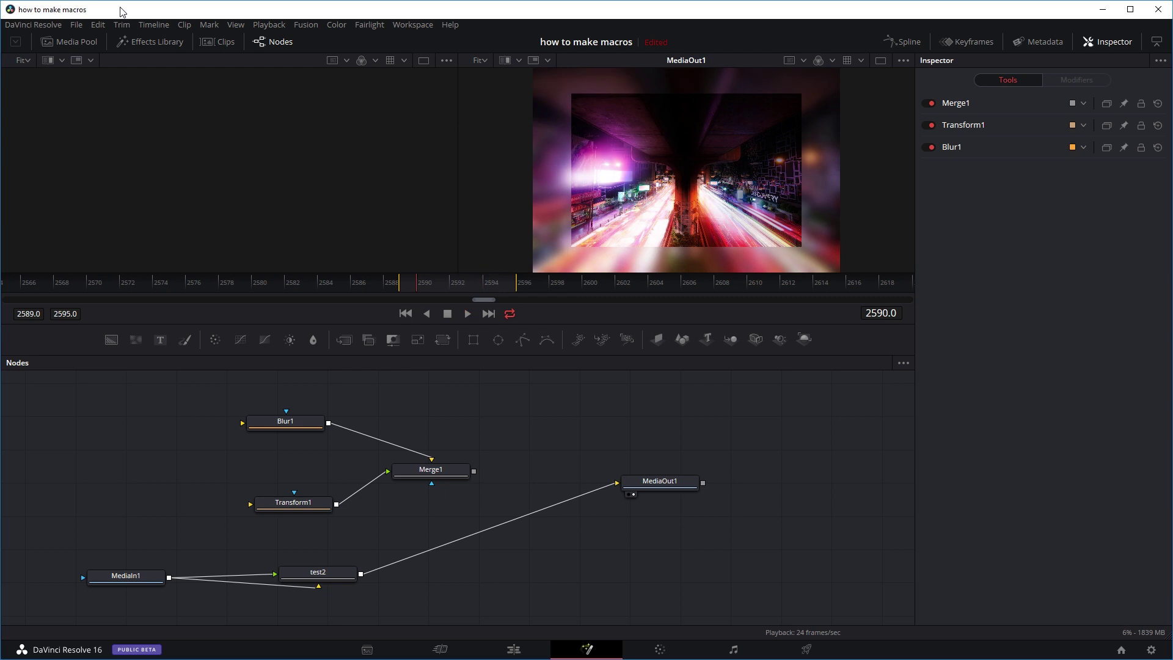